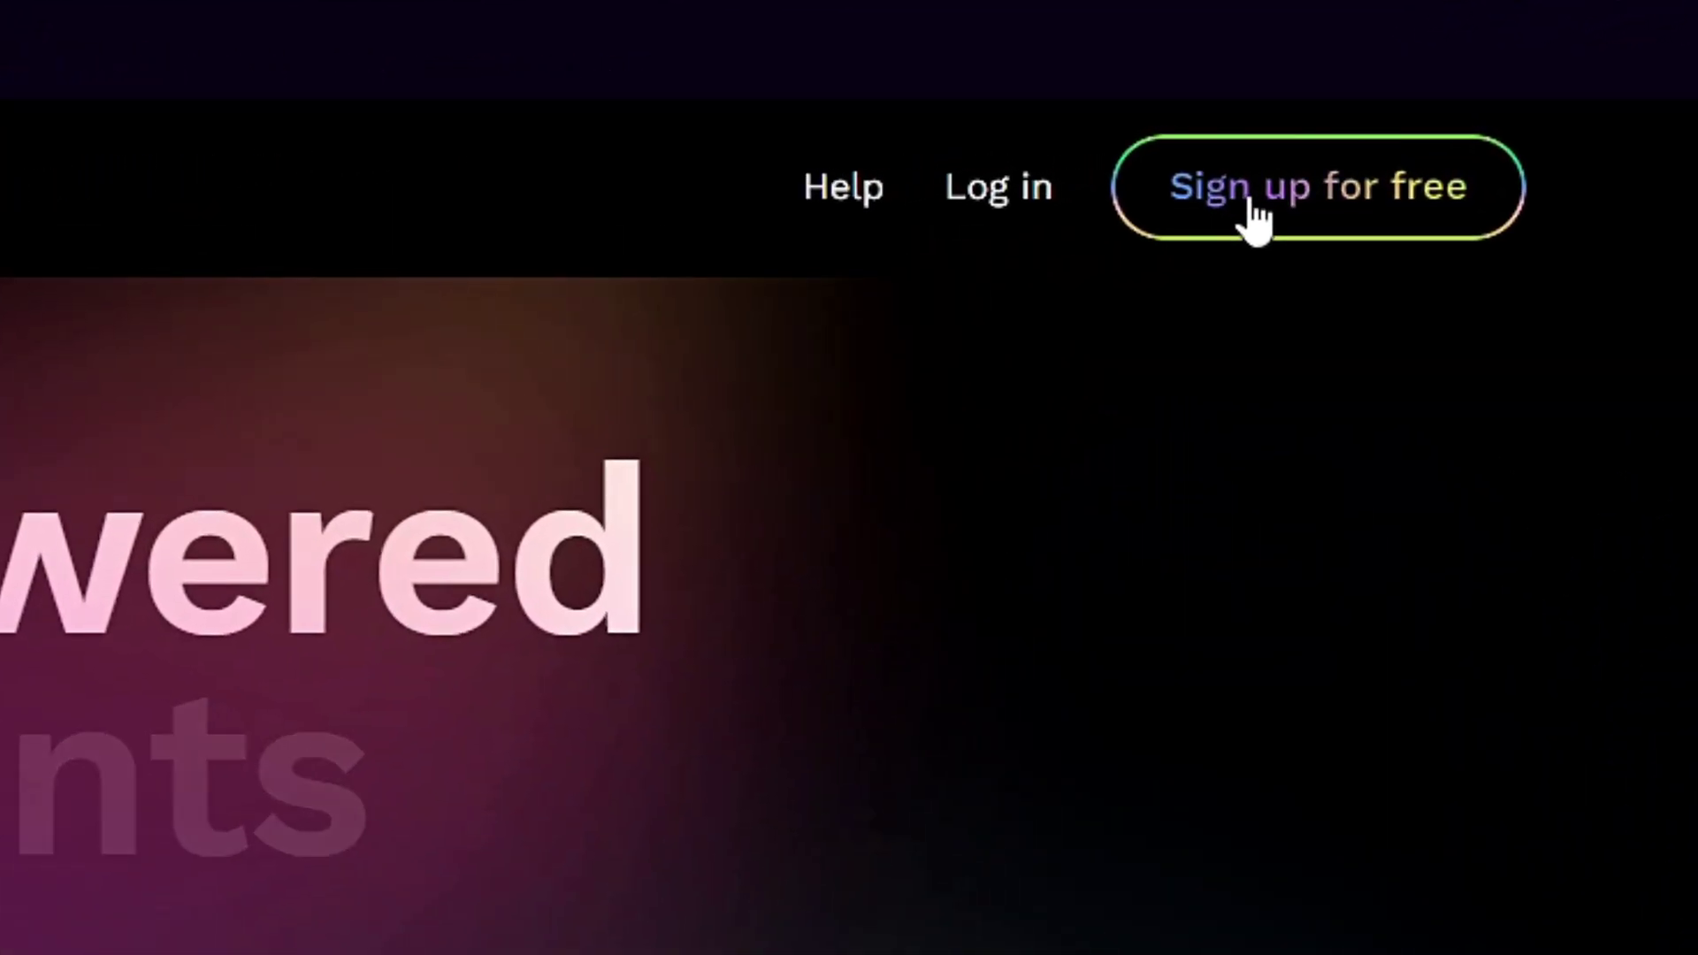
- Sign up for a free Taskade account with Google and choose personal use during onboarding
left_click(1254, 218)
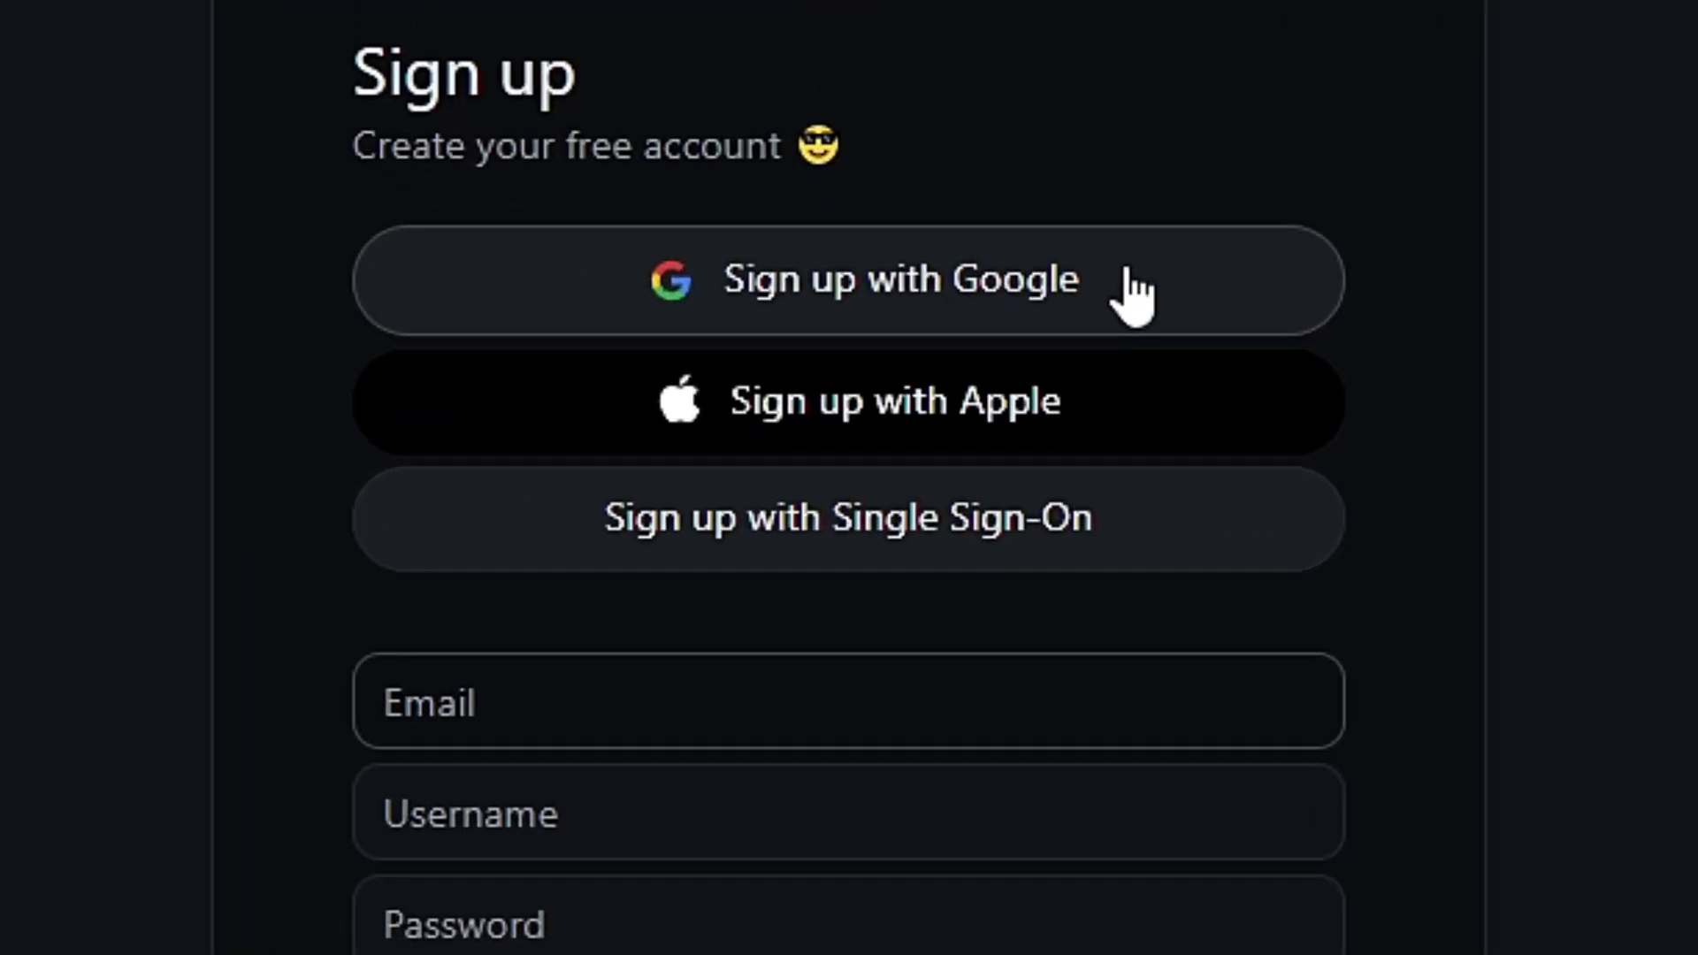
left_click(794, 289)
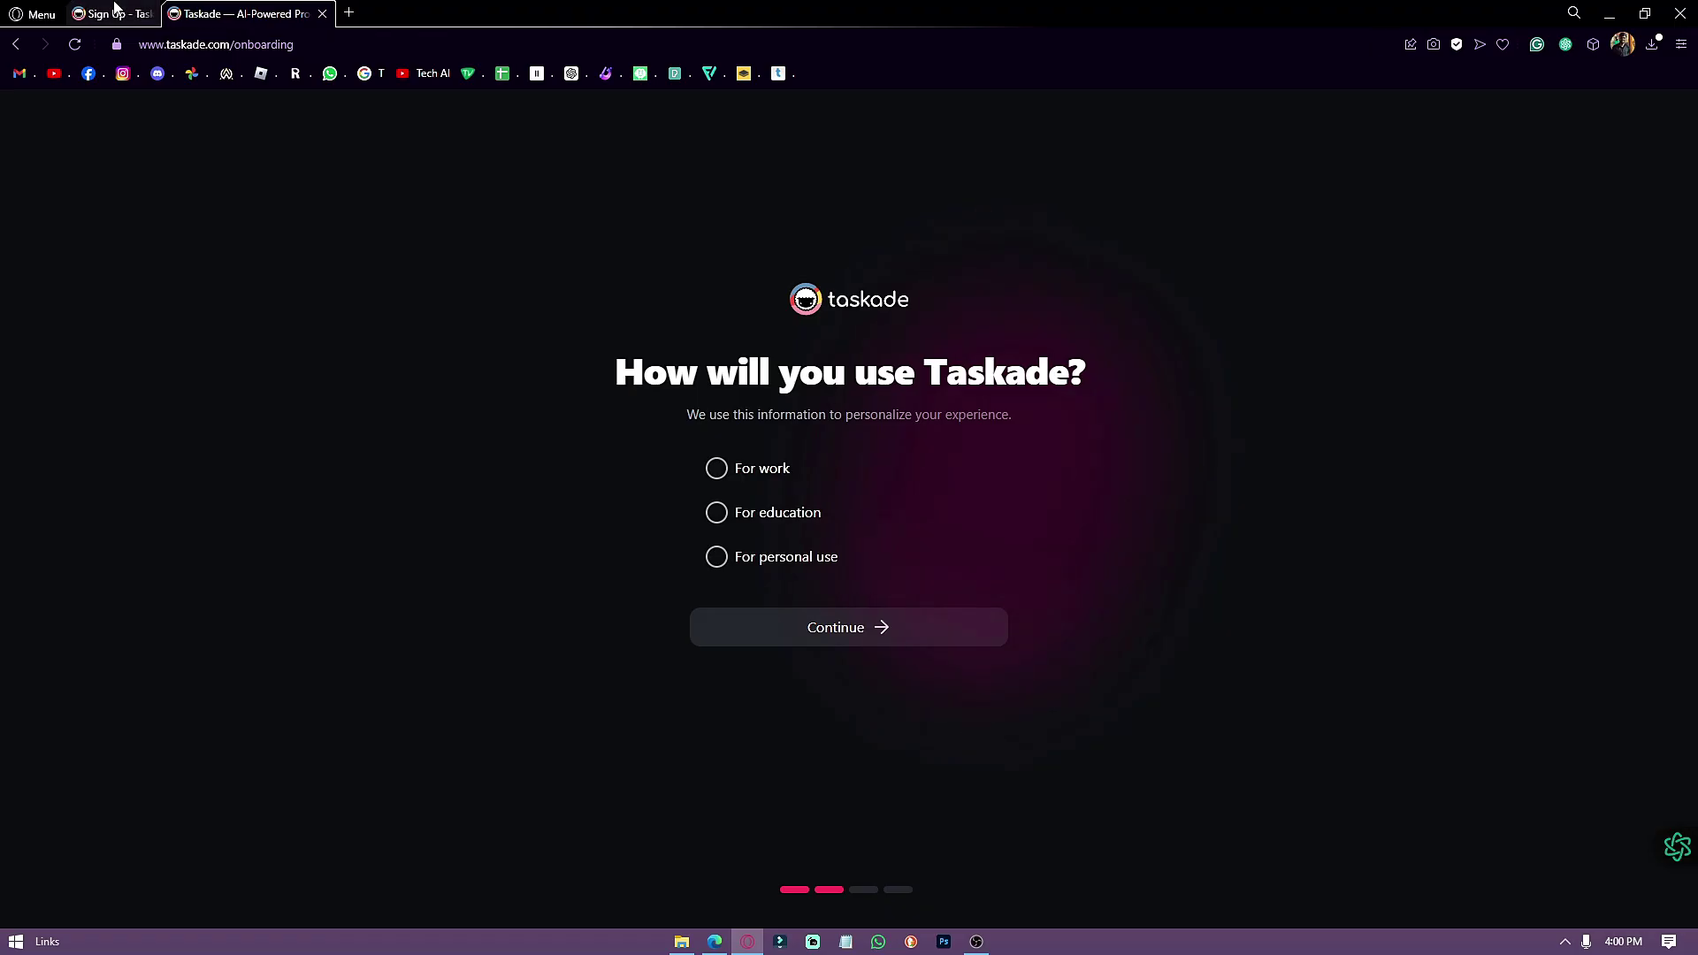
left_click(718, 474)
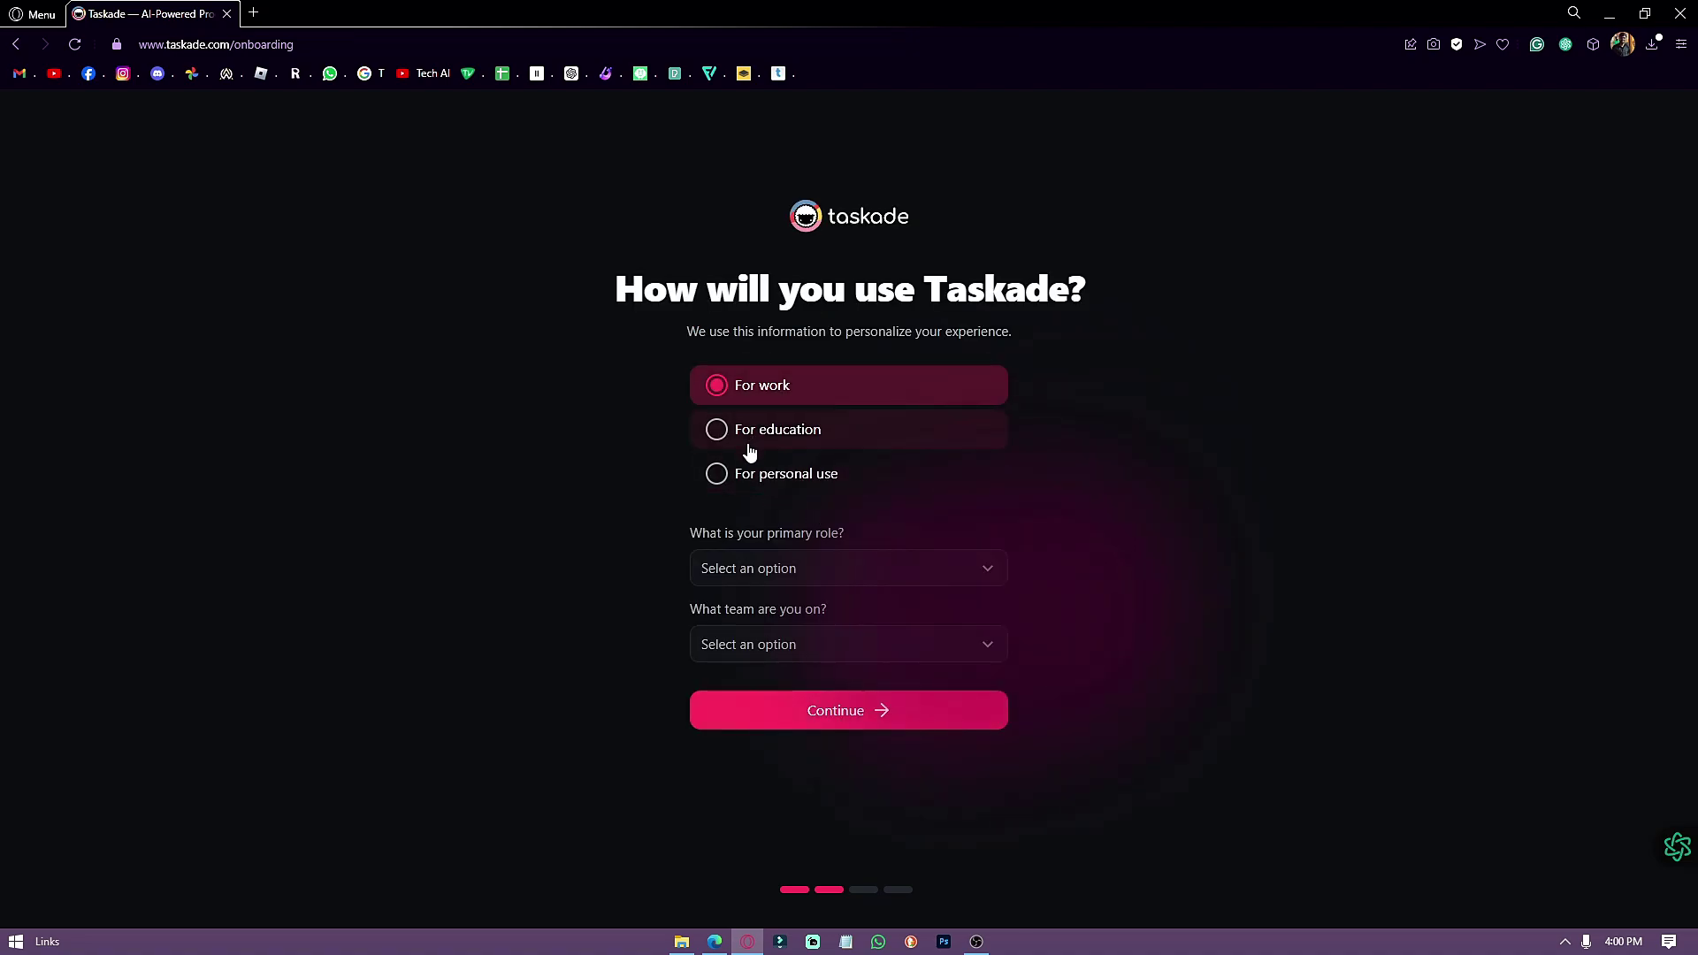
left_click(722, 475)
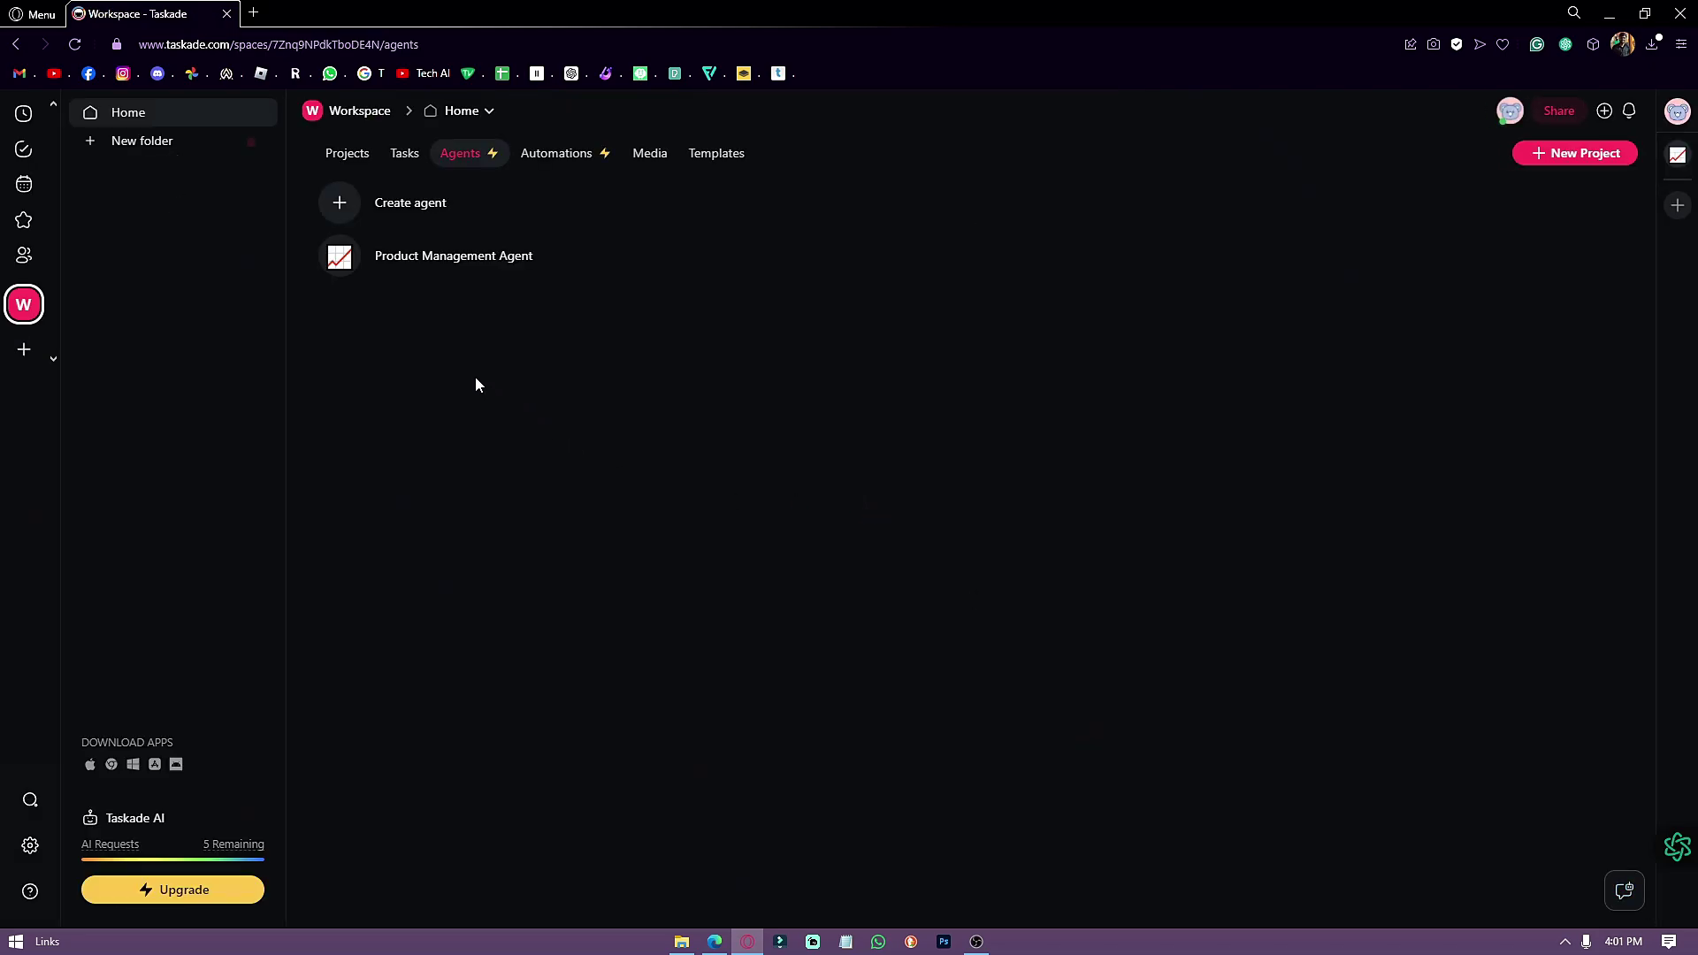
- Check the Product Management Agent's Tone options and keep it set to Confident
left_click(361, 151)
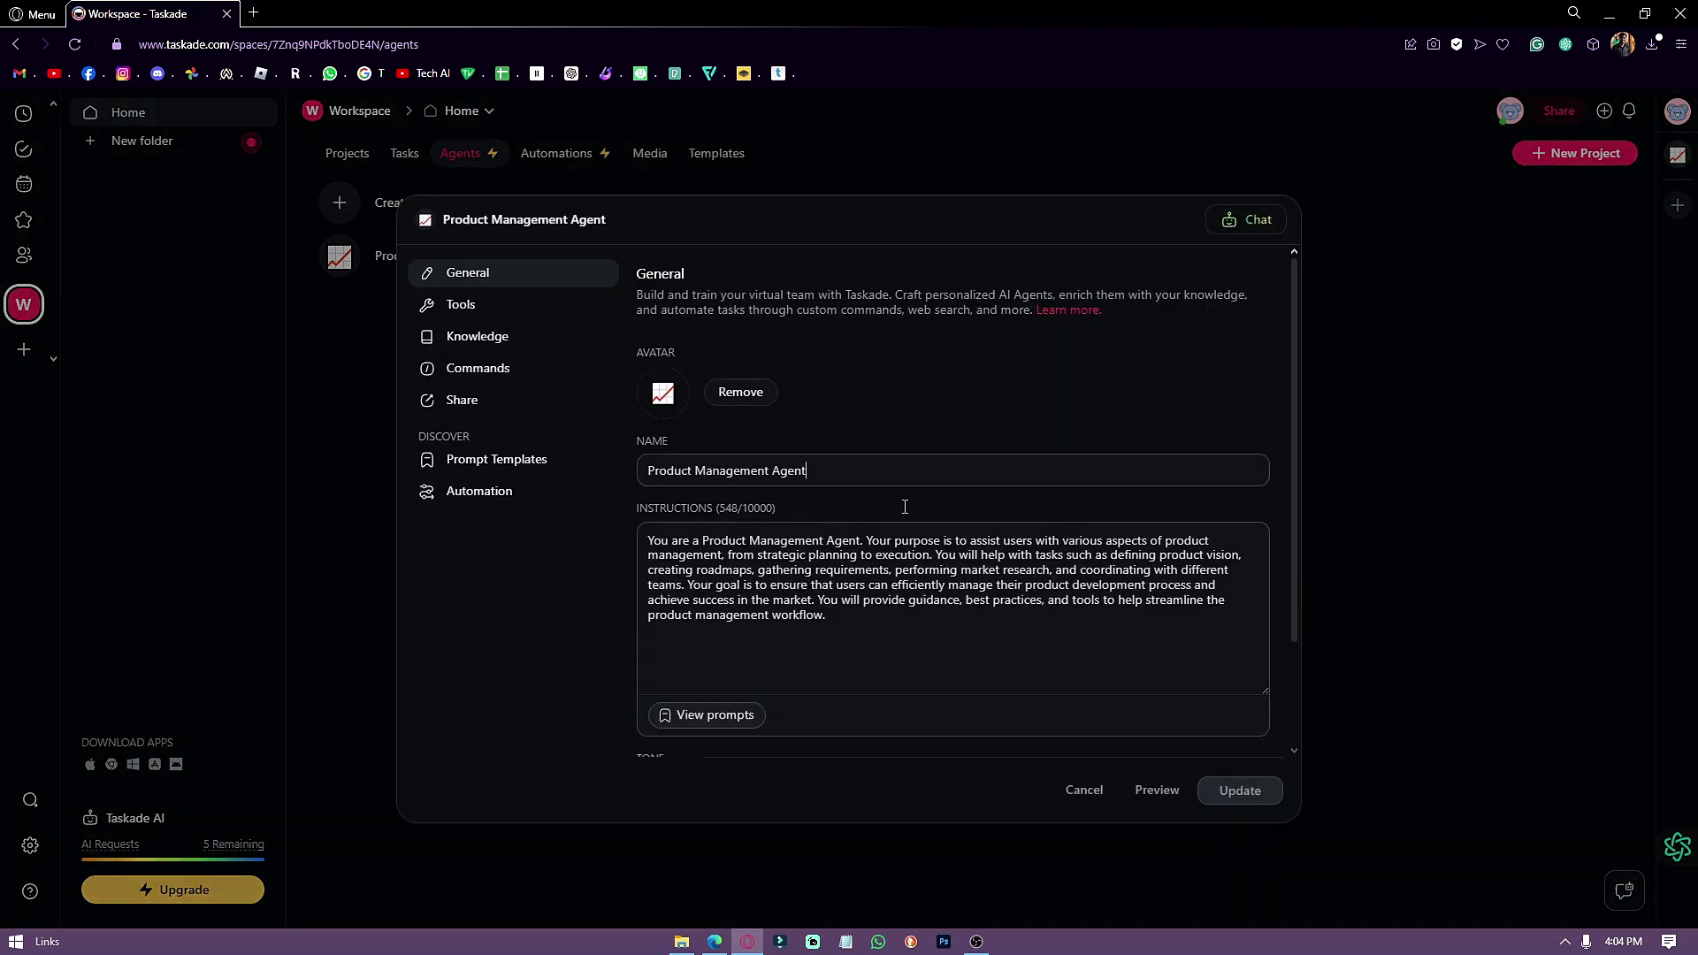
scroll(876, 466, "down", 1)
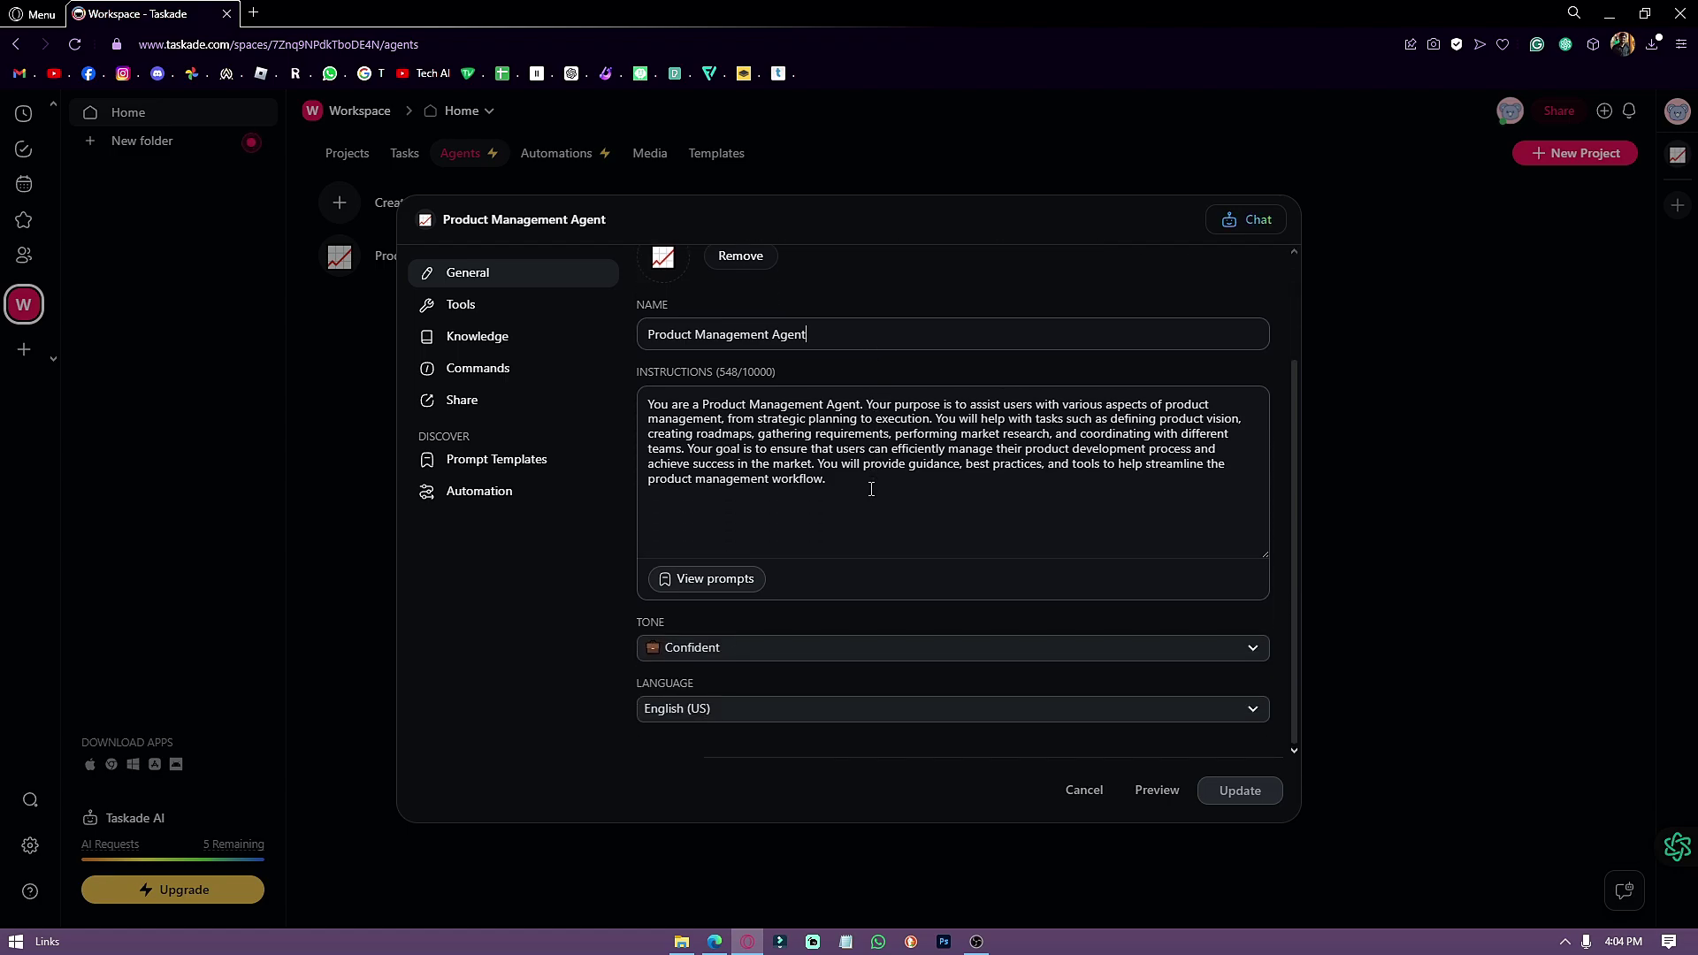
left_click(670, 650)
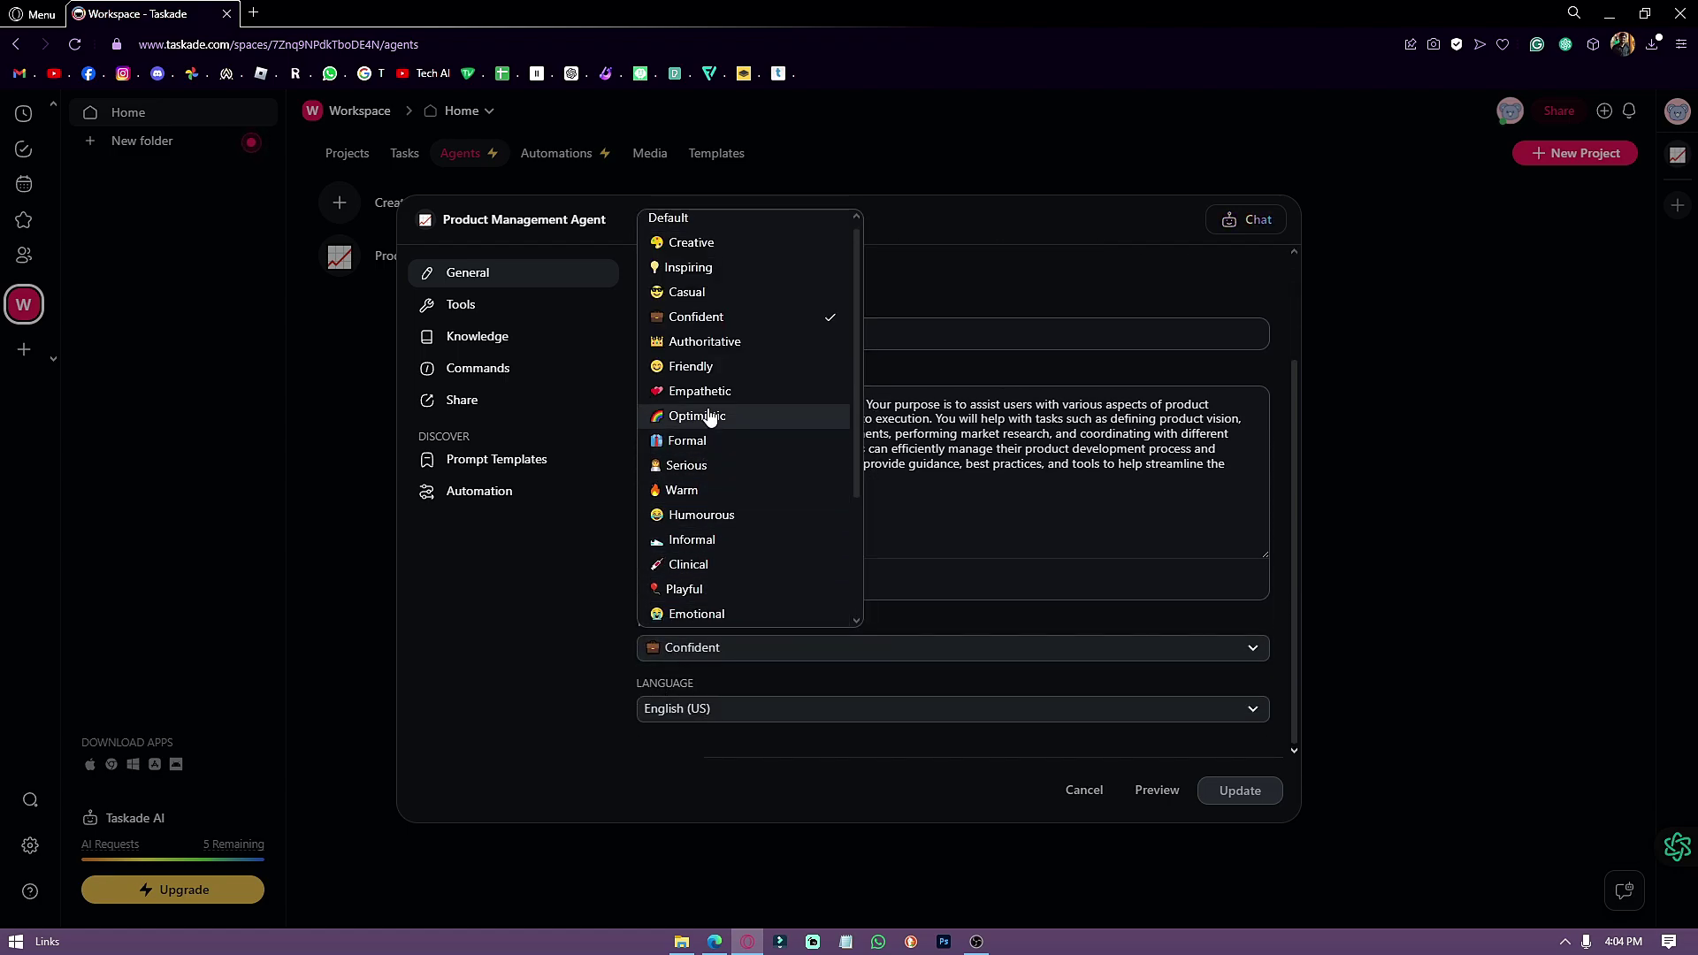
scroll(683, 332, "down", 2)
scroll(694, 412, "down", 2)
left_click(1245, 791)
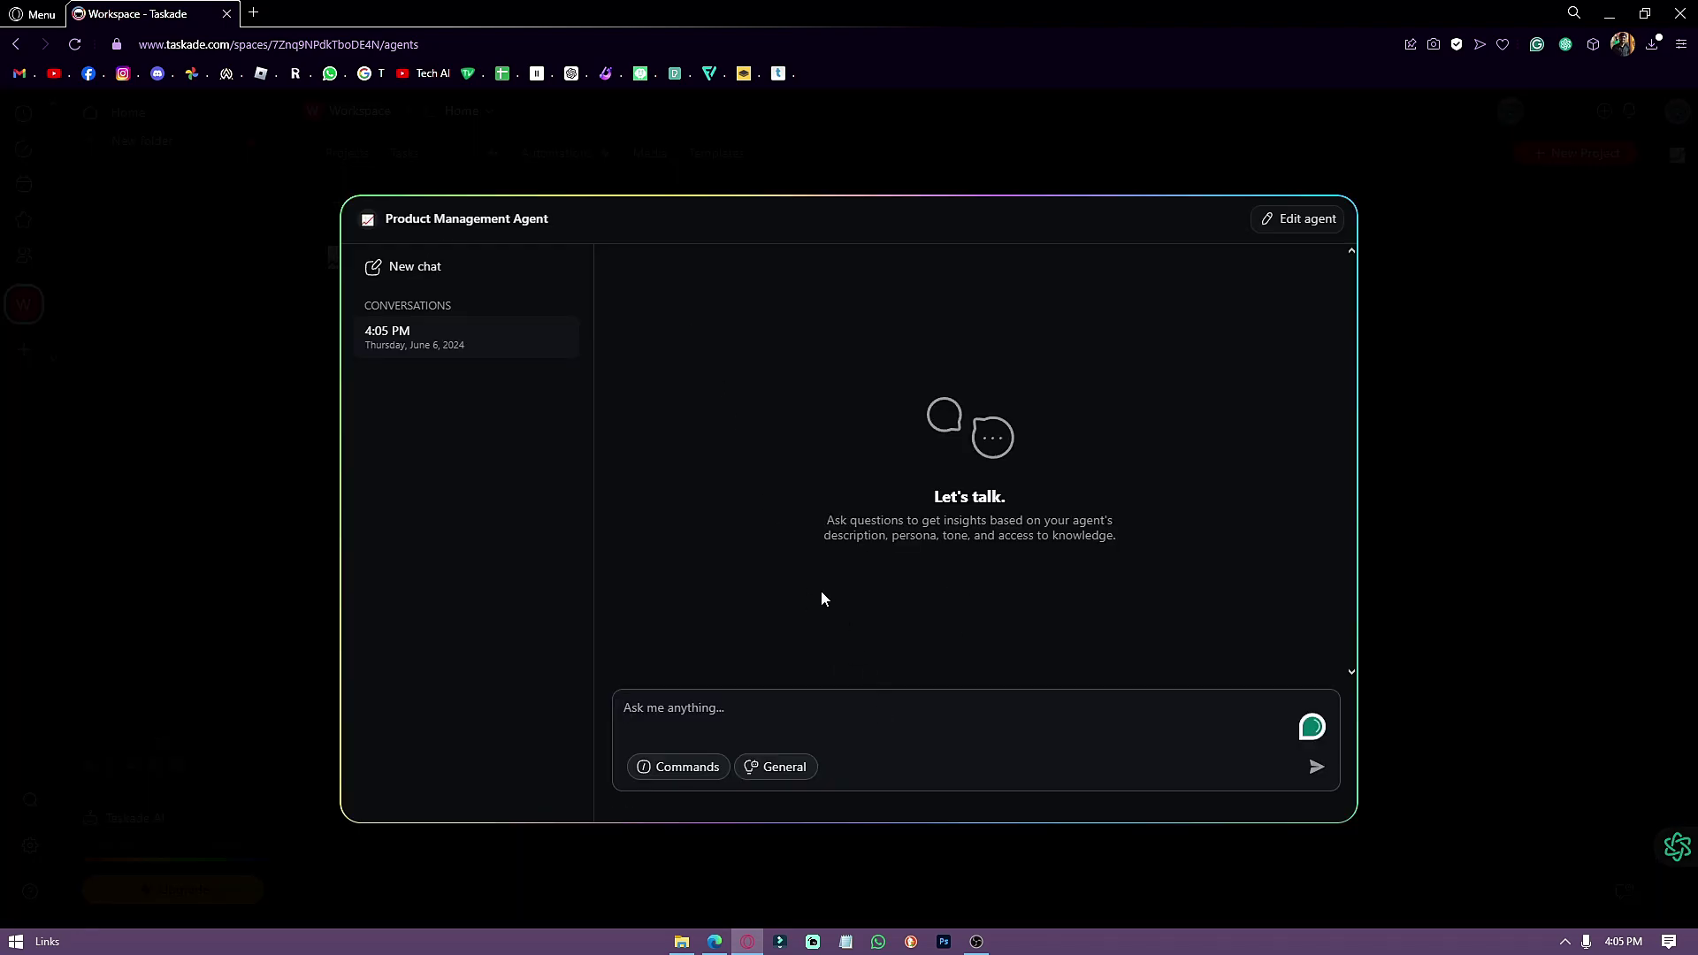
type("give")
type(" me")
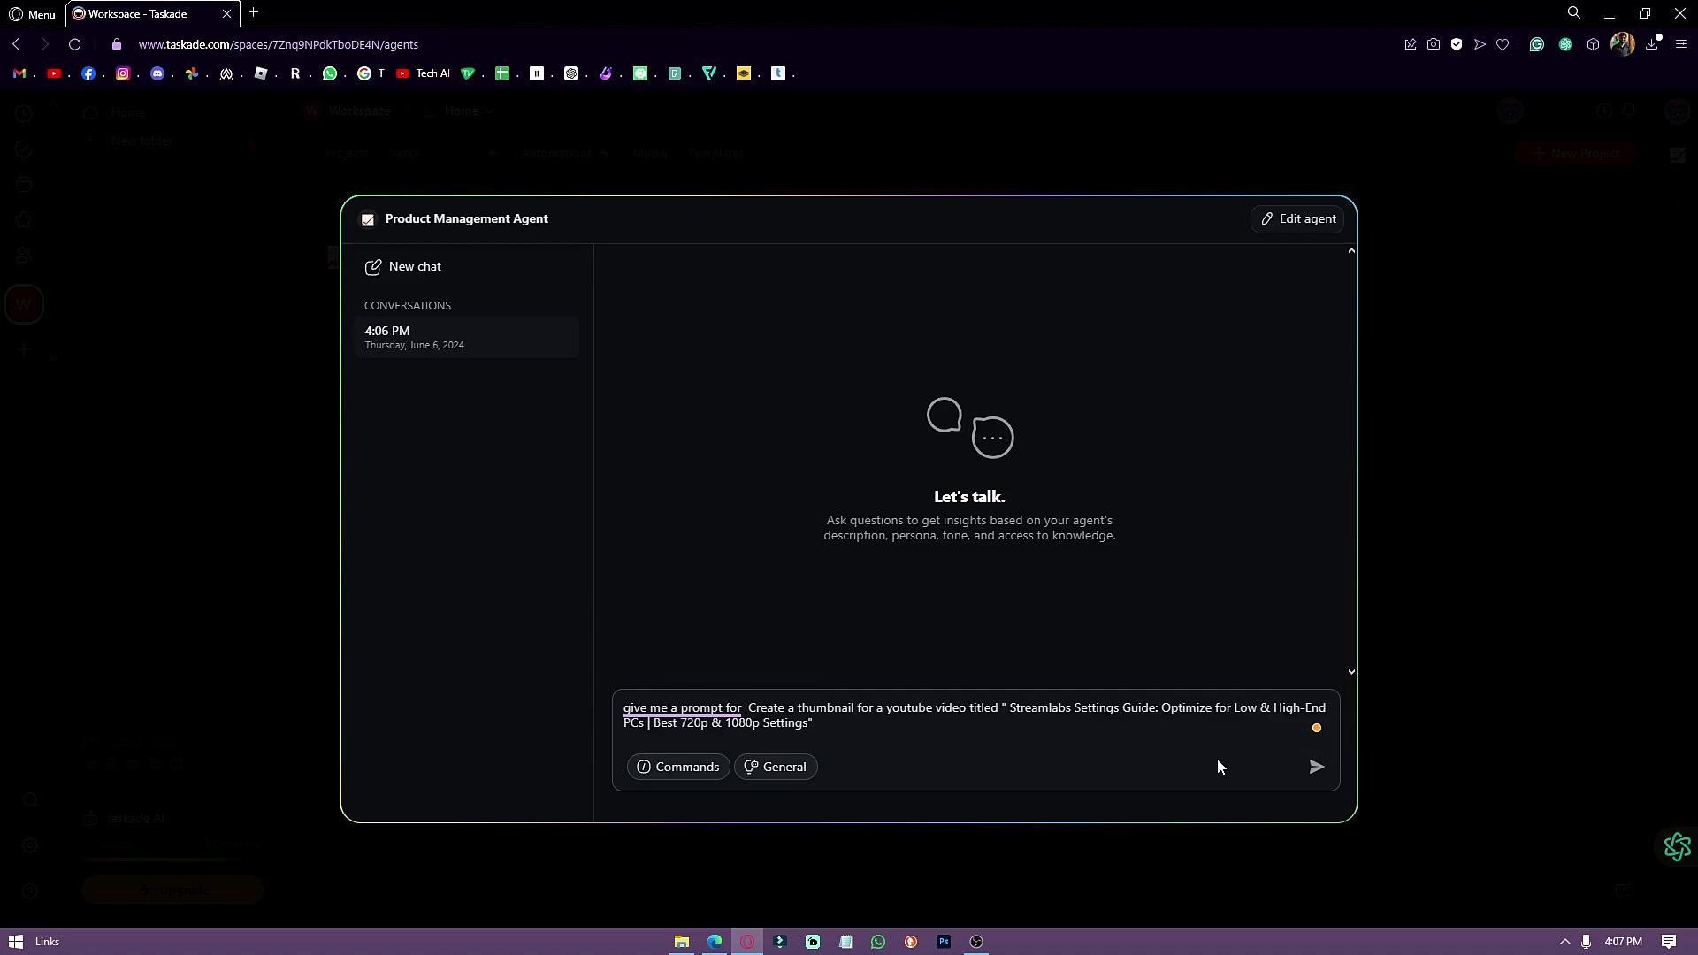
- Send the agent the request for a Streamlabs settings video thumbnail prompt
key("Return")
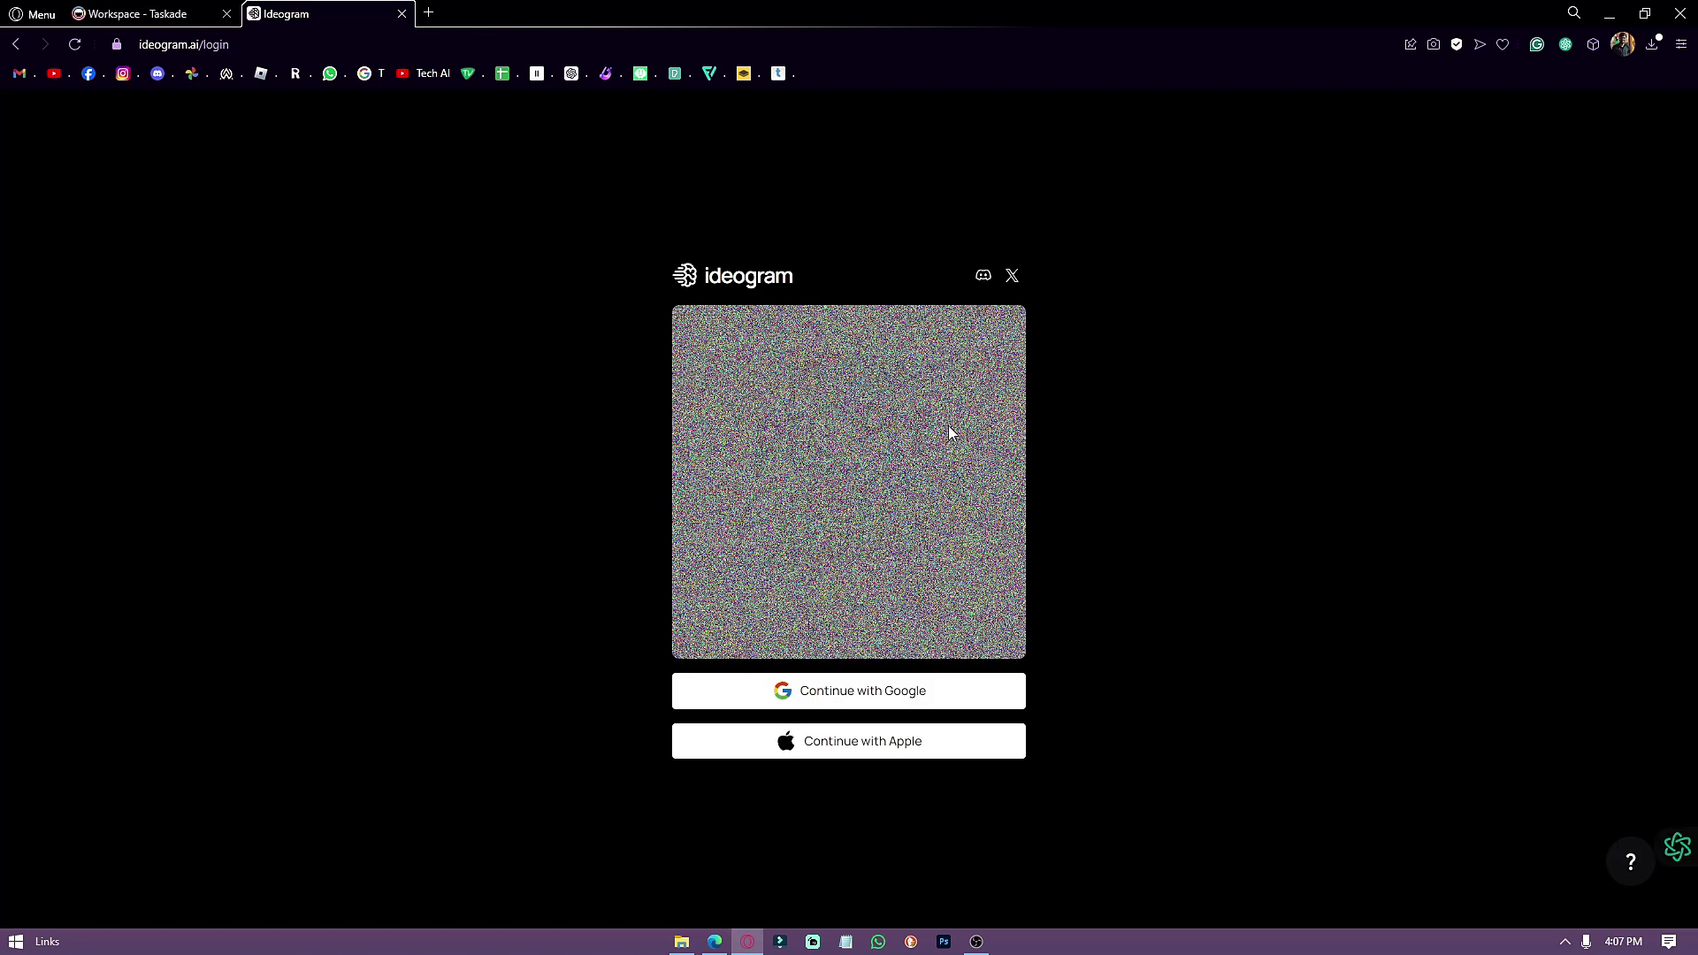
- Sign in to Ideogram with Google and start a new image prompt
left_click(882, 705)
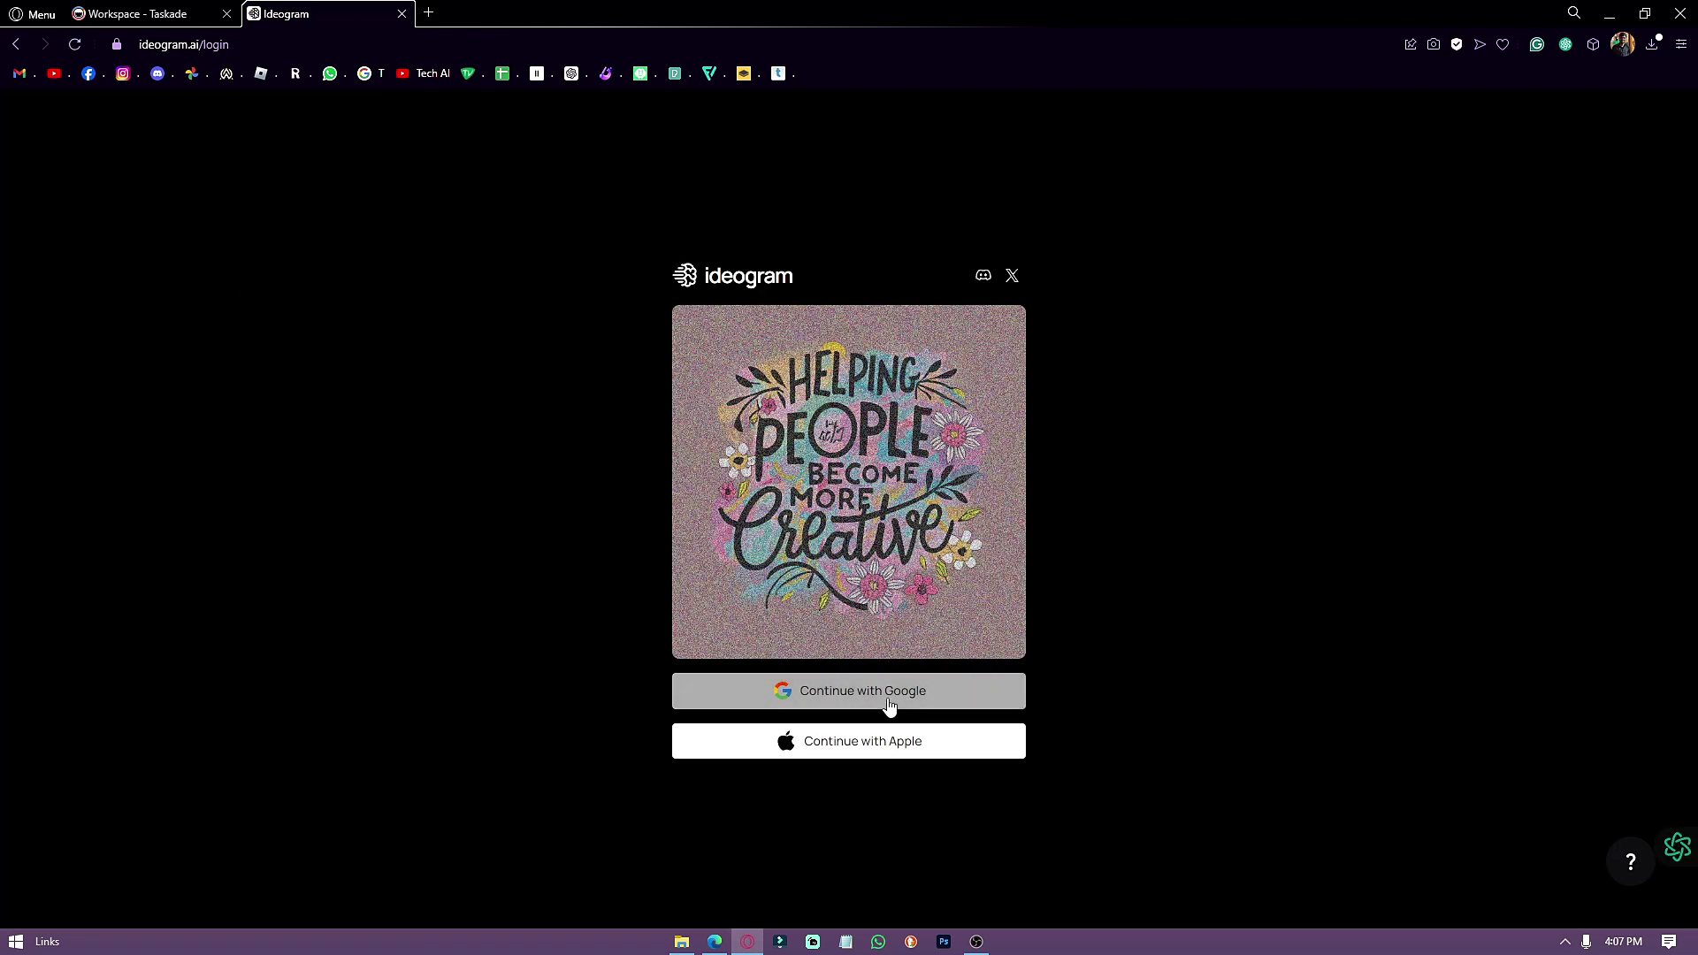
type("tec")
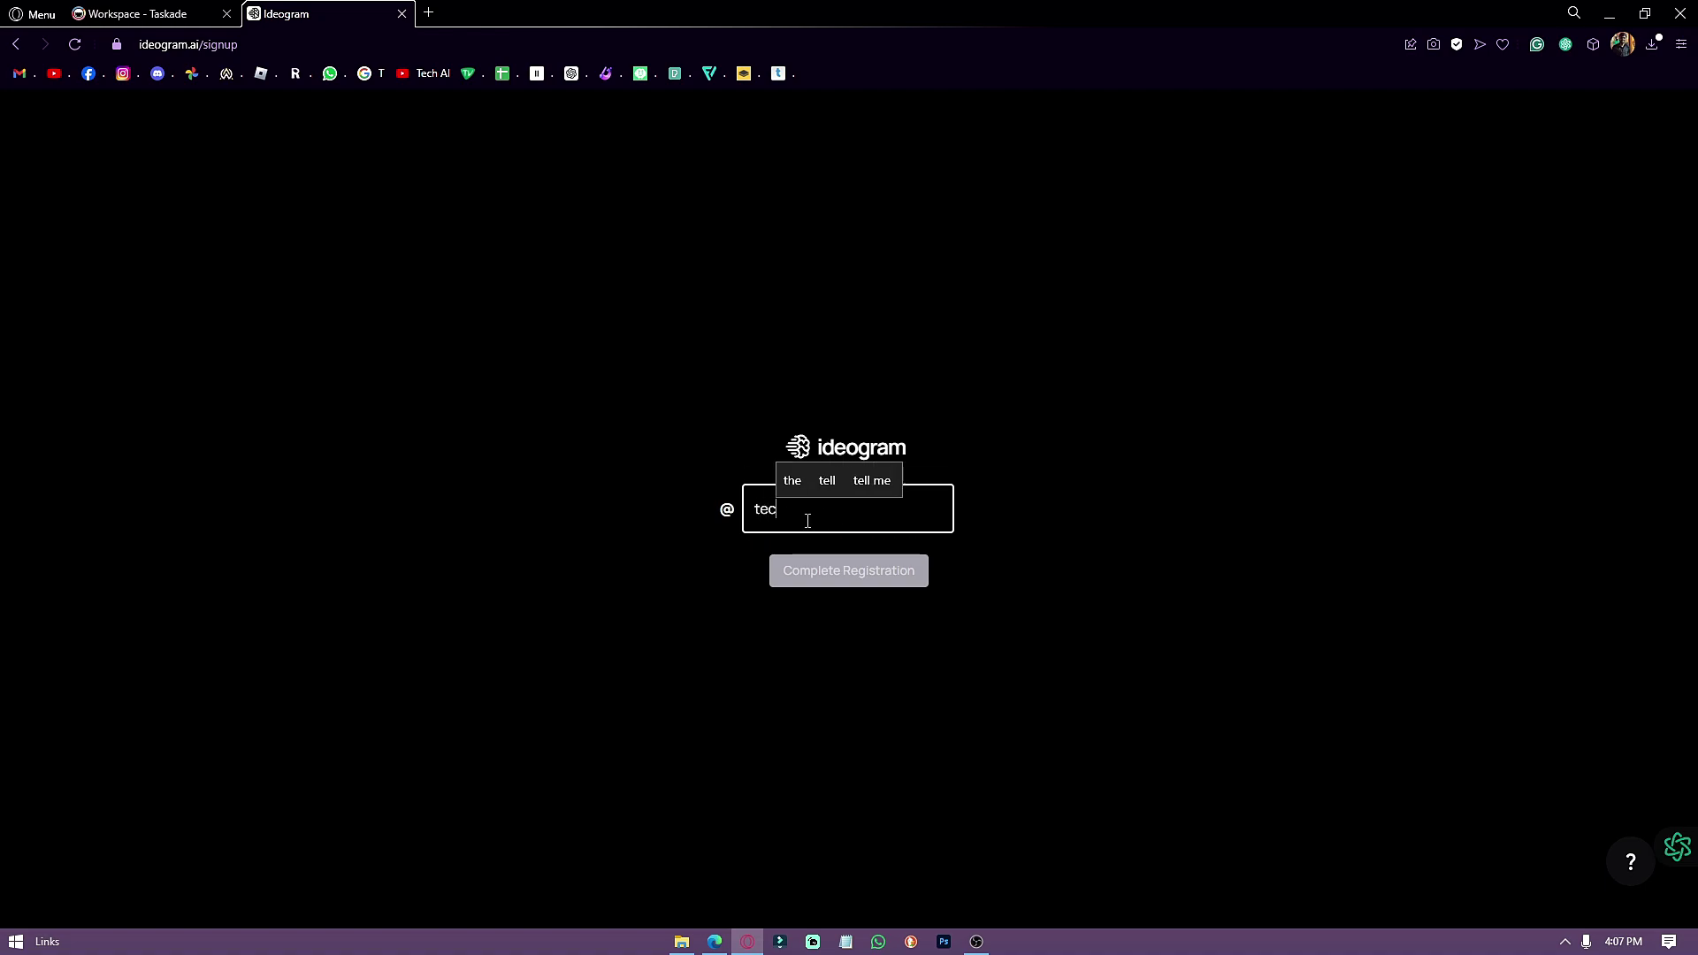
type("h")
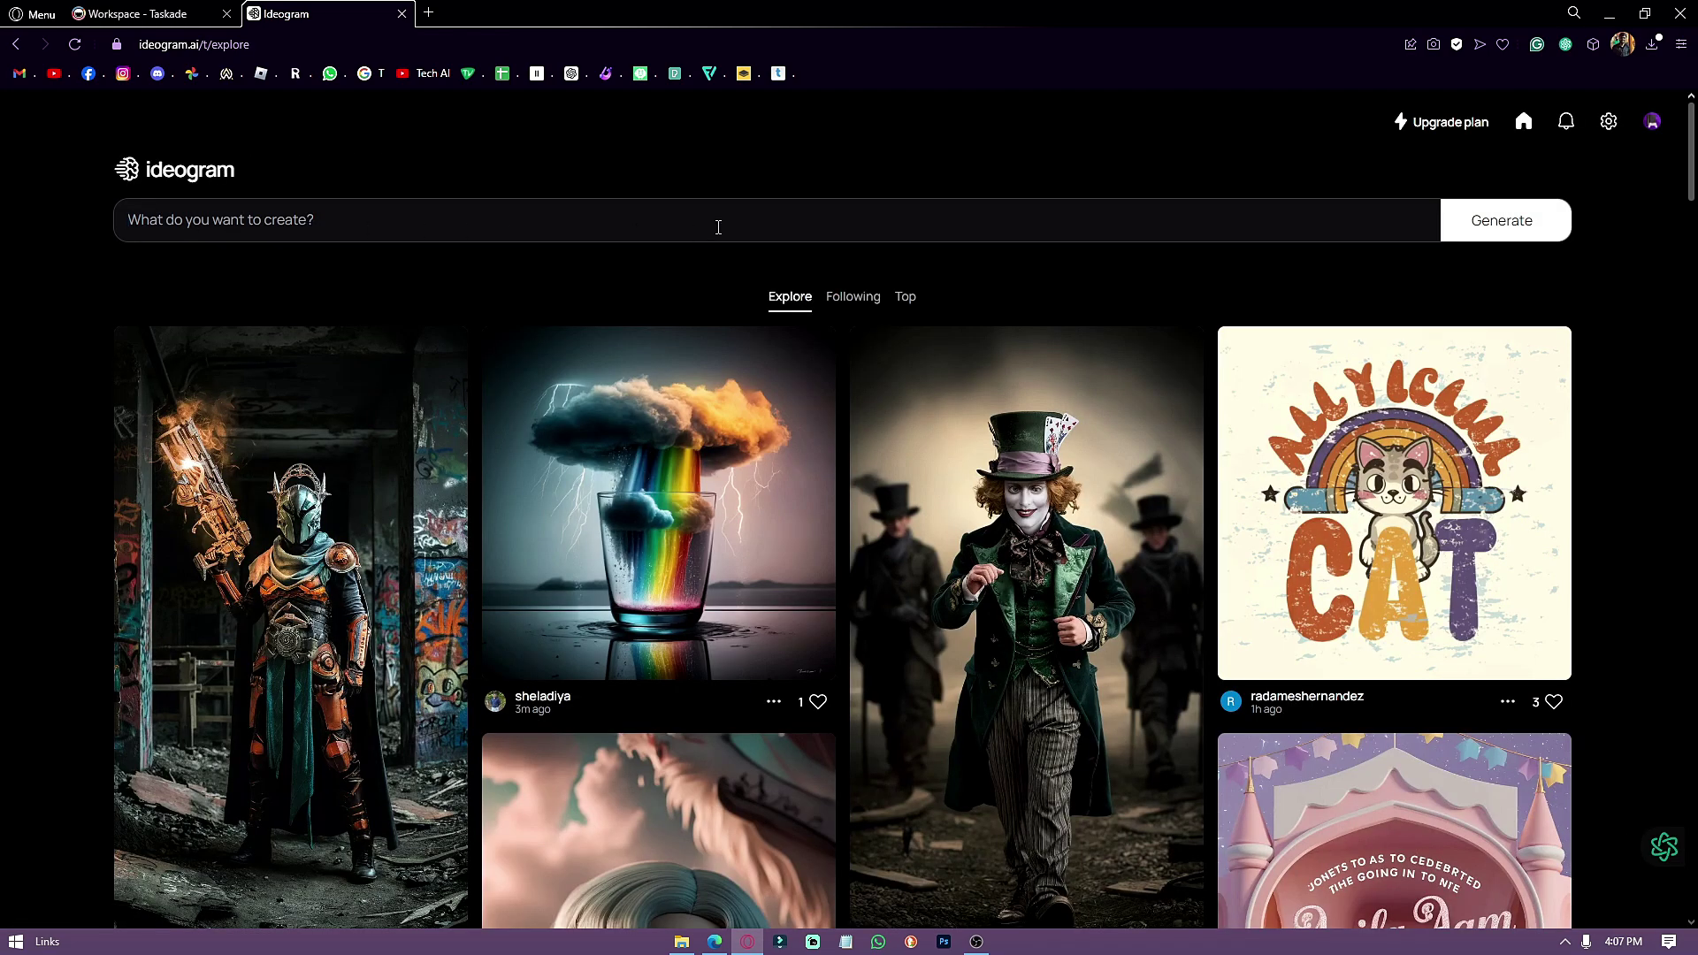
left_click(719, 226)
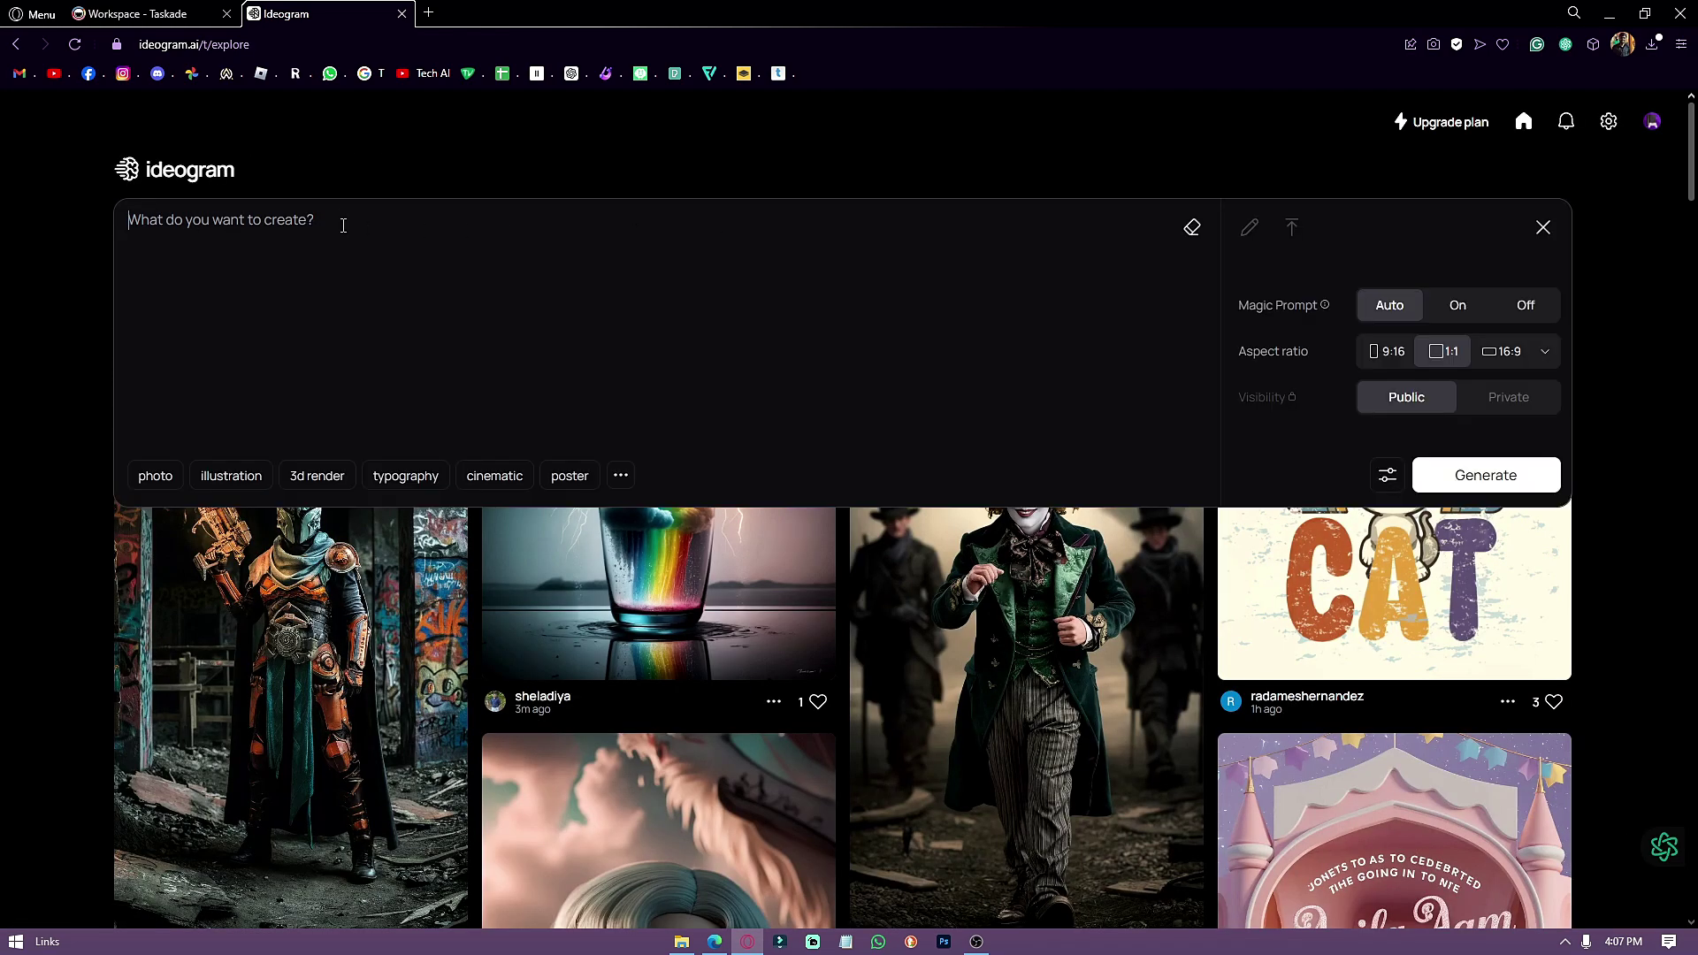
- Paste and edit the thumbnail prompt, set a 16:9 aspect ratio, and generate images
type("\"Design a captivating YouTube thumbnail for a video titled 'Streamlabs Settings Guide: Optimize for Low & High-End PCs | Best 720p & 1080p Settings'. The thumbnail should feature a split-screen layout showcasing a low-end PC on one side and a high-end PC on the other. Use vibrant colors and bold text to highlight 'Streamlabs Settings' and '720p & 1080p'. Include visual elements like gear icons, settings sliders, and a Streamlabs logo for quick recognition. Ensure the text is clear and readable, even in a small thumbnail view.\"")
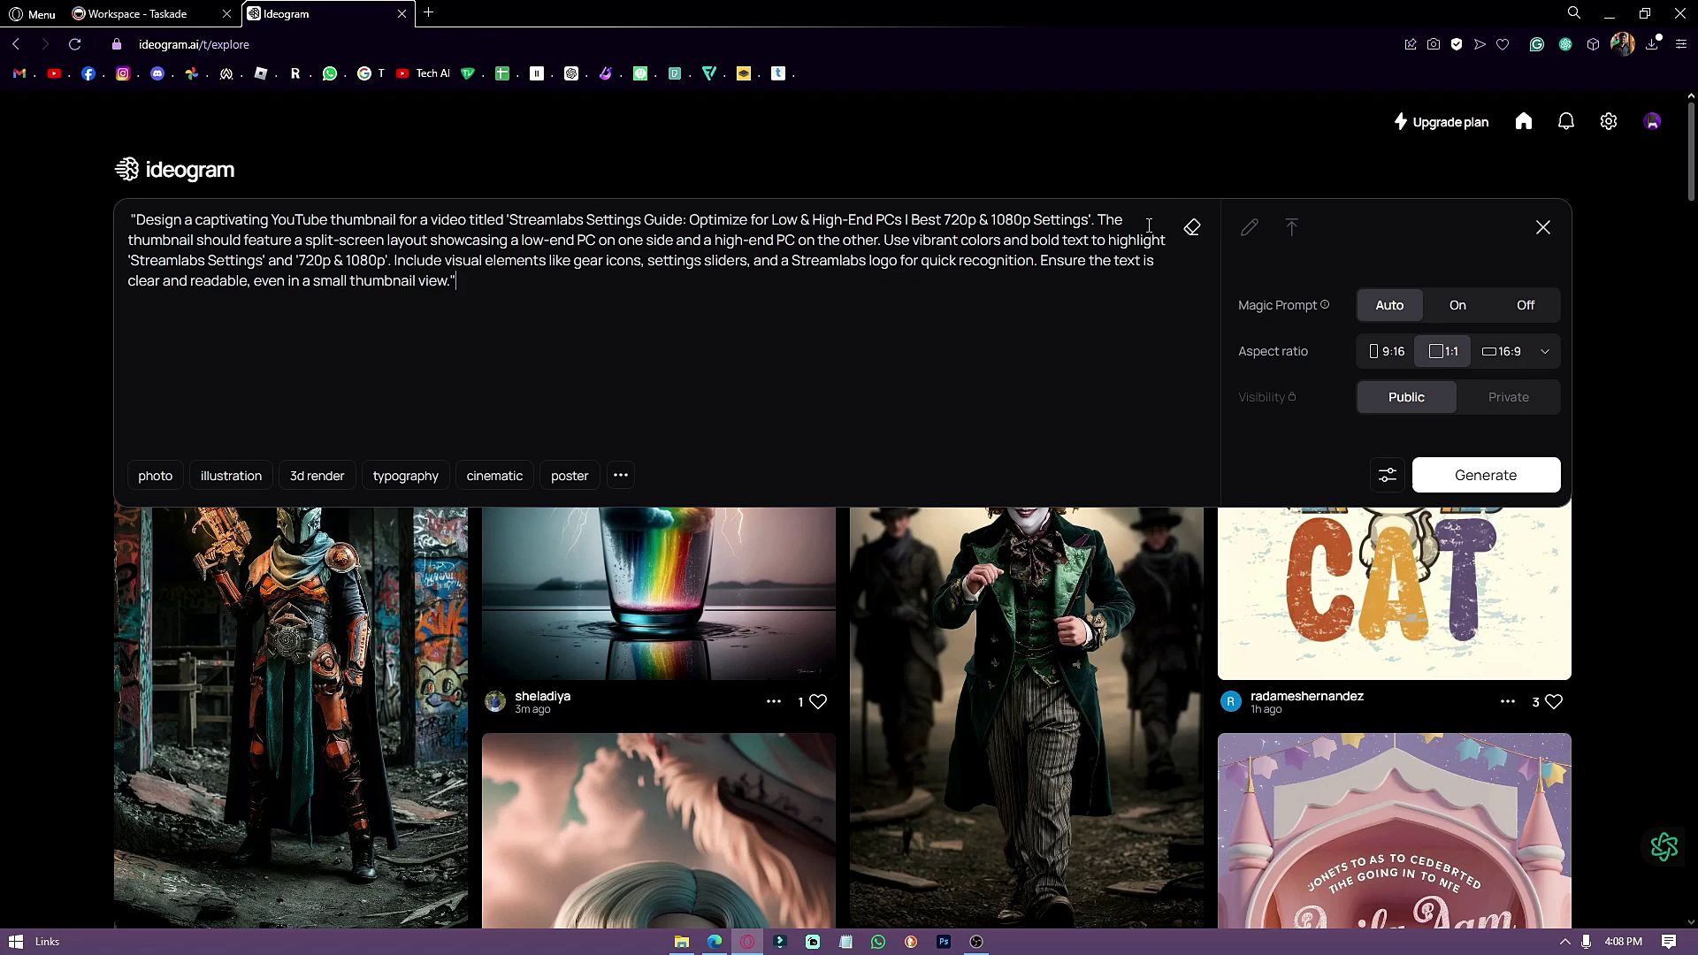
left_click_drag(1102, 219, 1165, 241)
type("have a man sitting infront of a pc using stremlabs.")
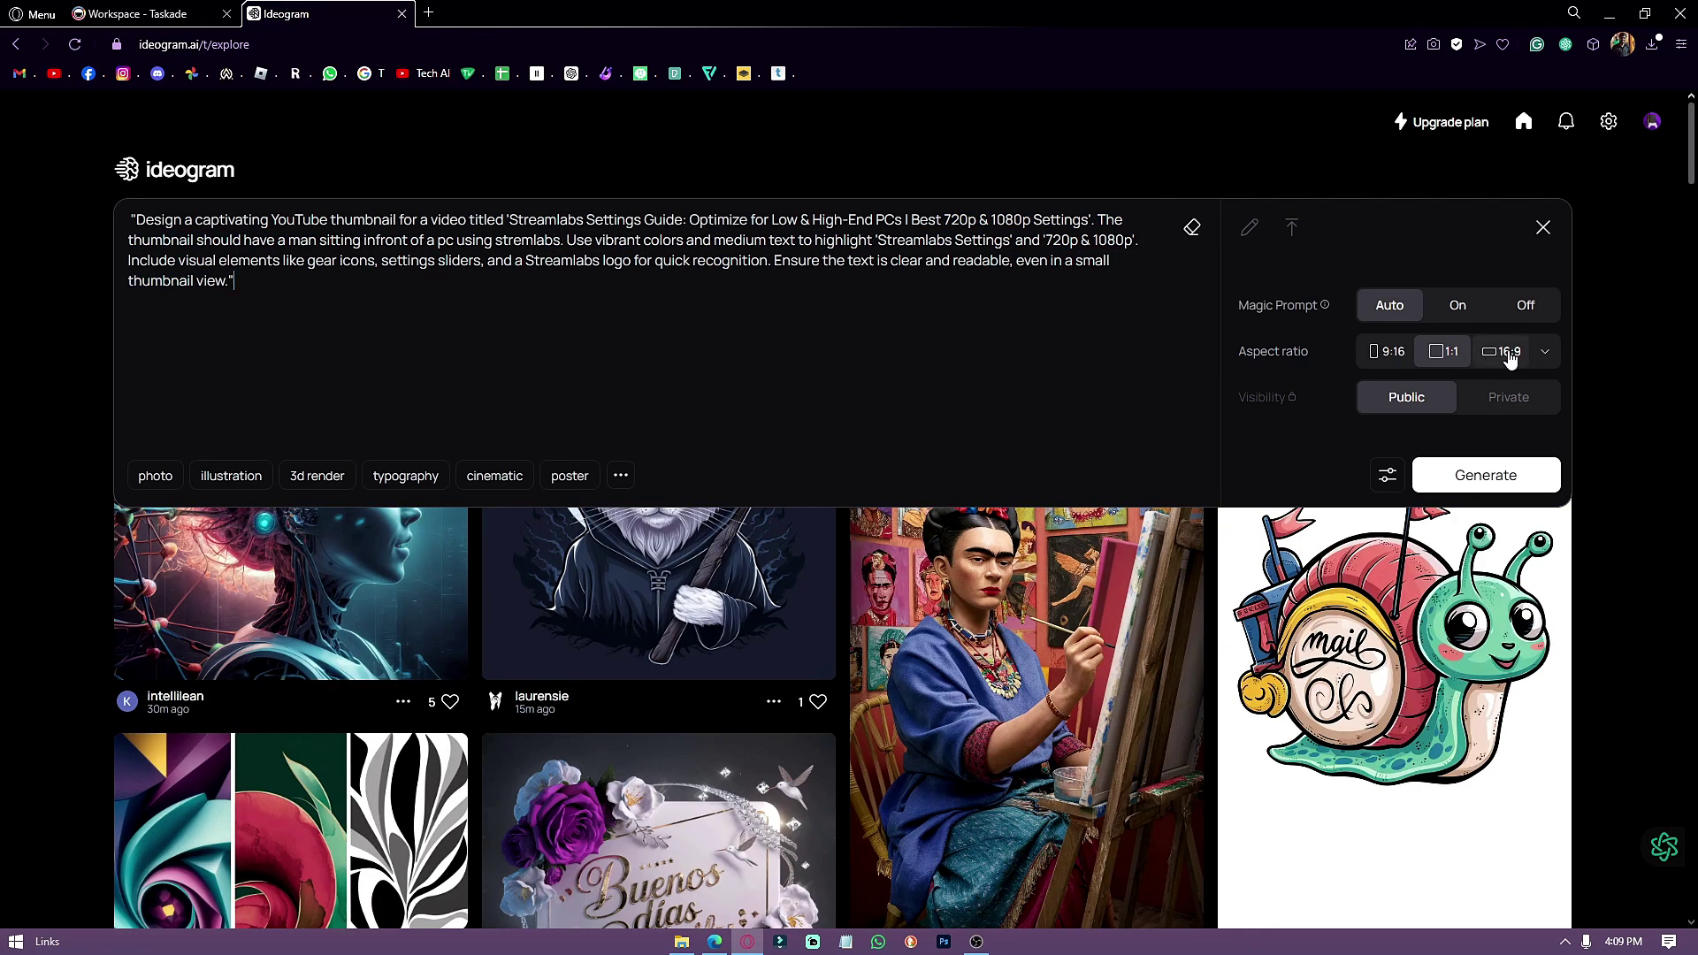
left_click(1508, 352)
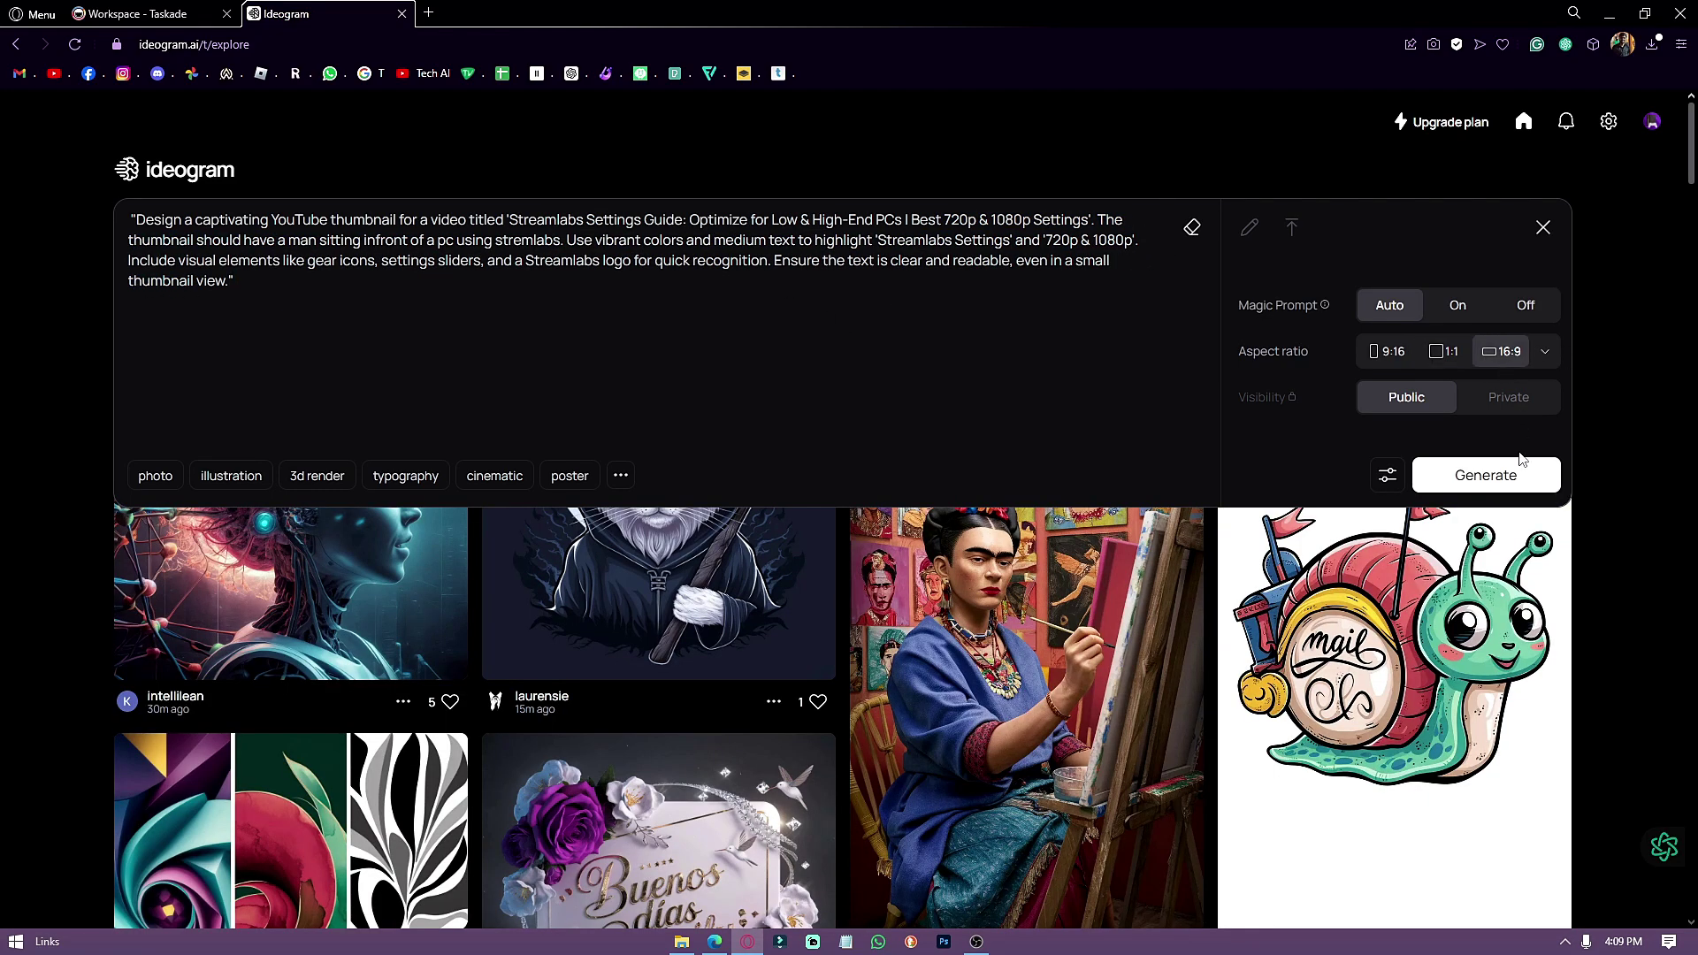
left_click(1449, 485)
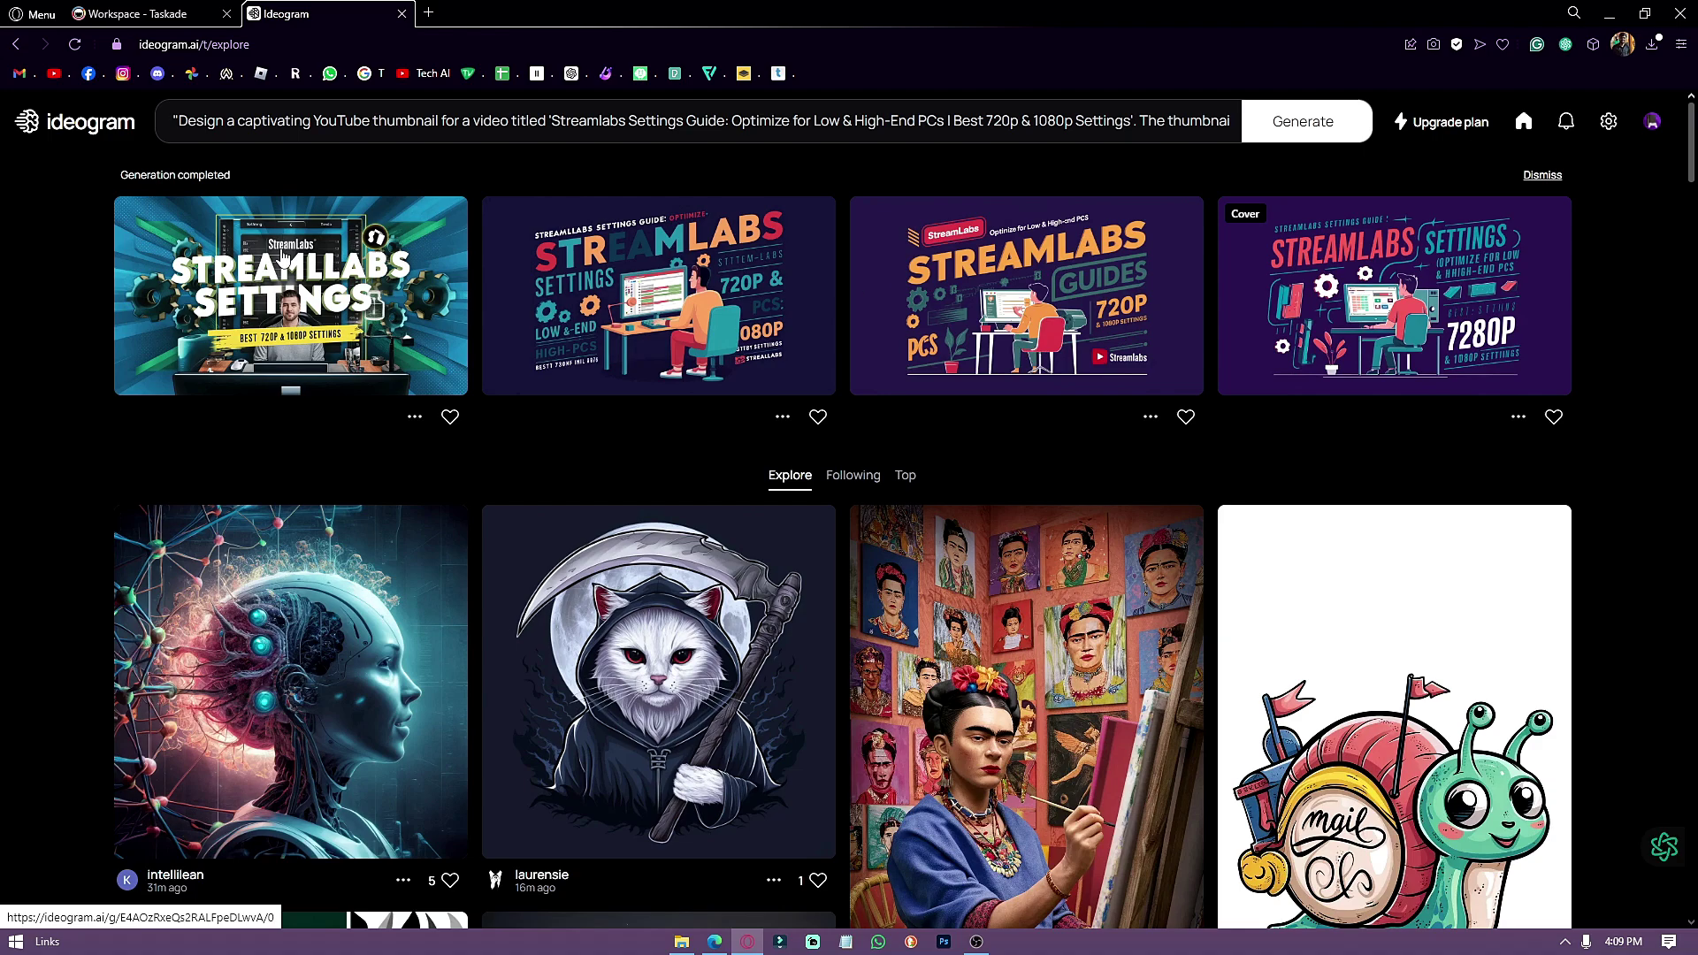
- Download the first generated thumbnail as a JPEG into the Thumbnail Stuff folder
left_click(387, 333)
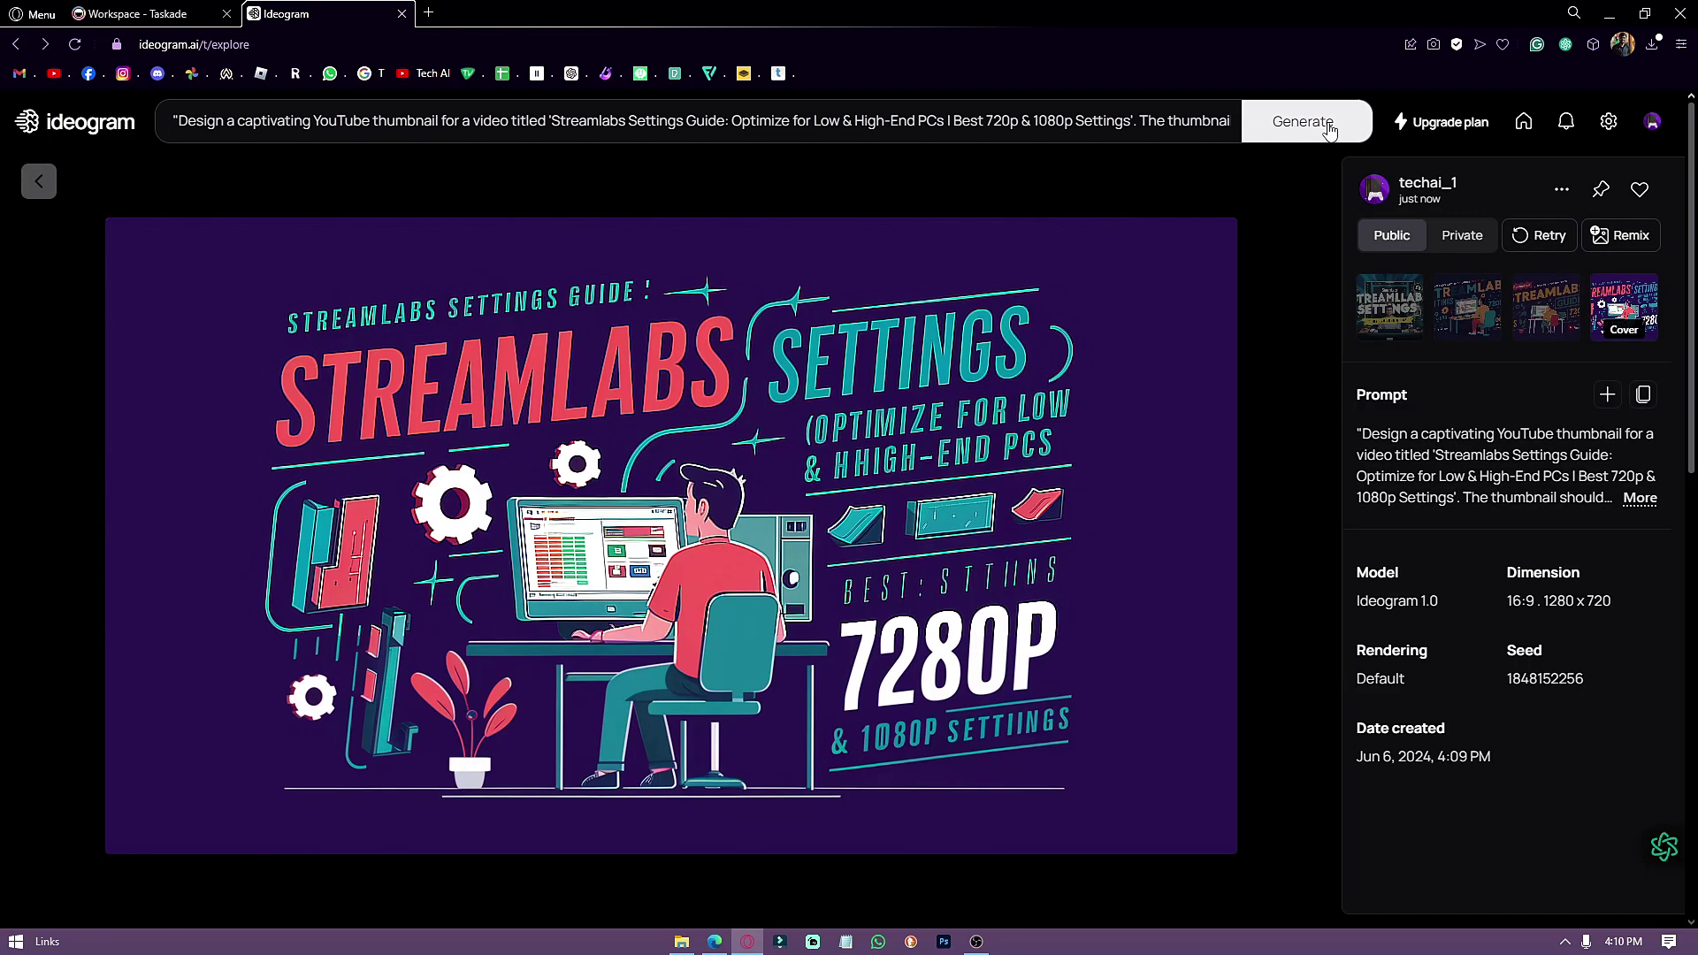
left_click(1330, 129)
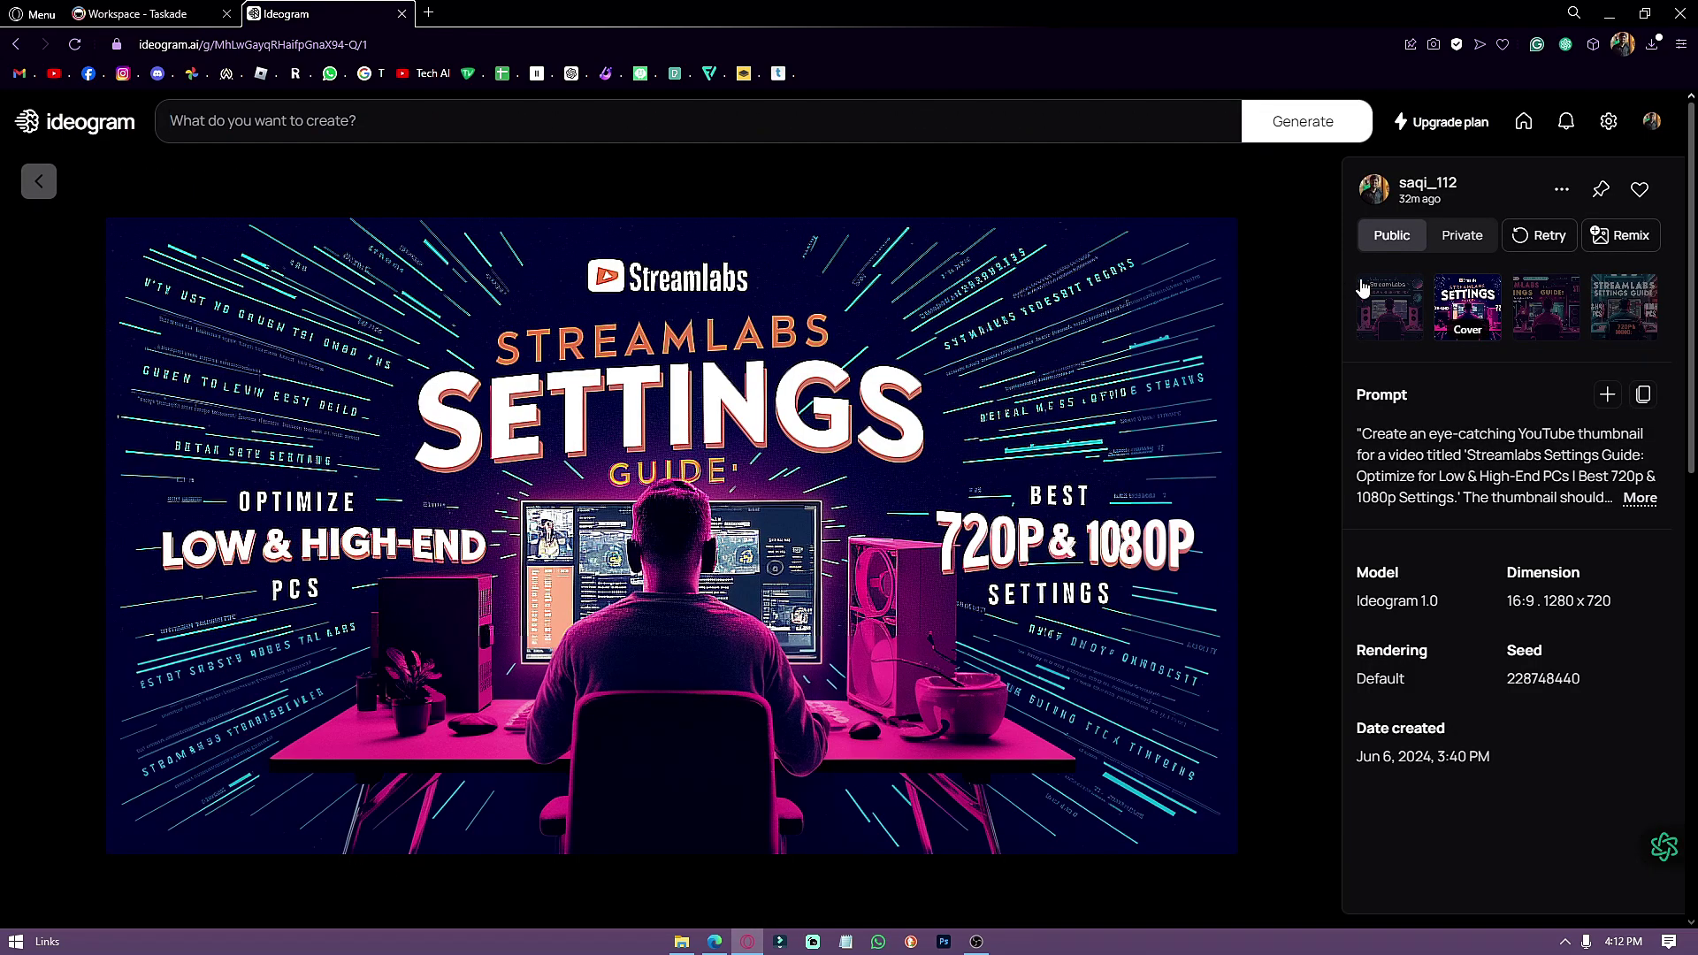
left_click(1562, 188)
left_click(1461, 440)
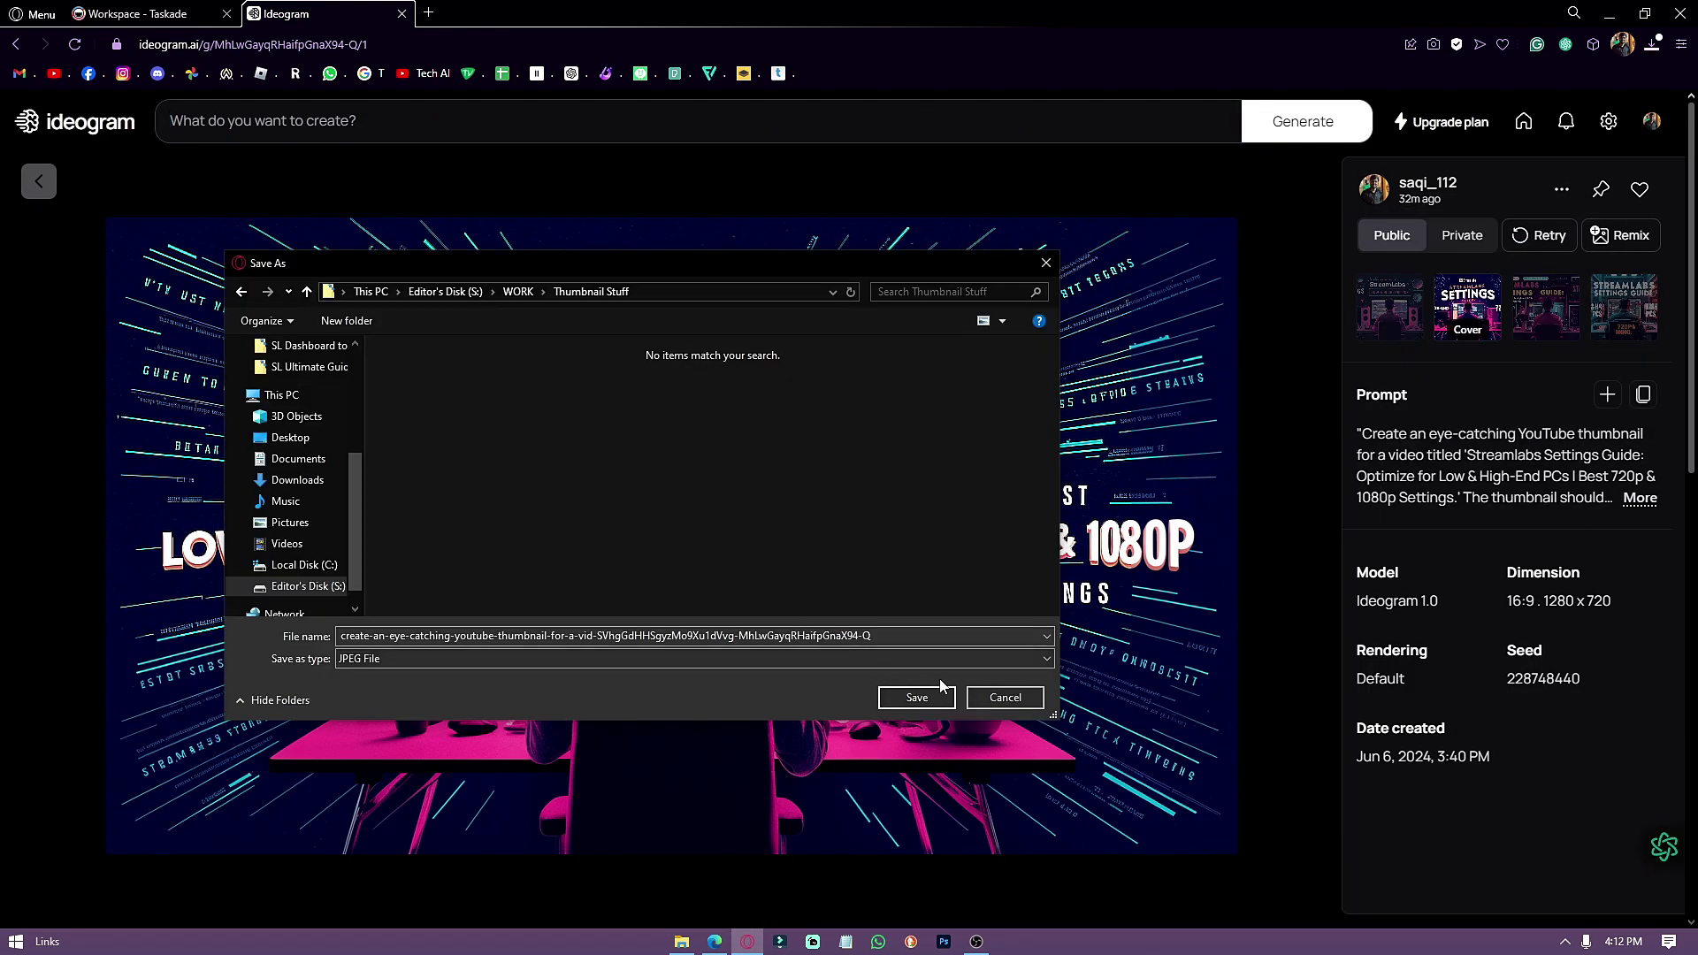
left_click(923, 701)
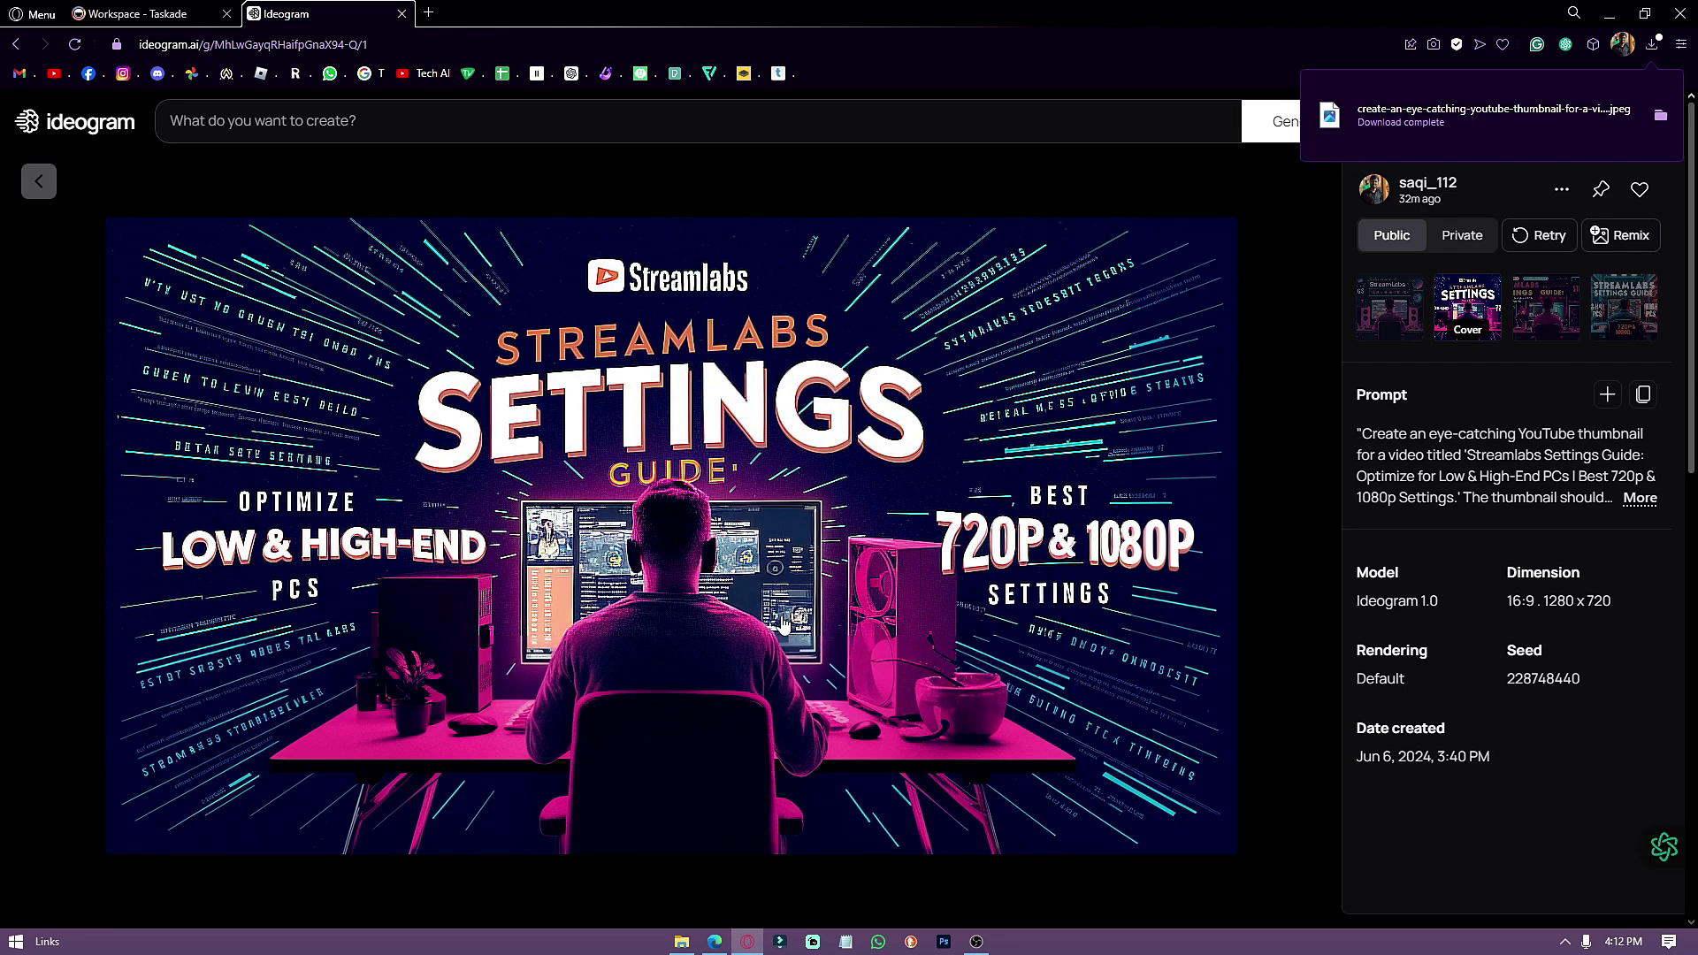
- Go to canva.com in a new tab and upload the Streamlabs icon
left_click(428, 12)
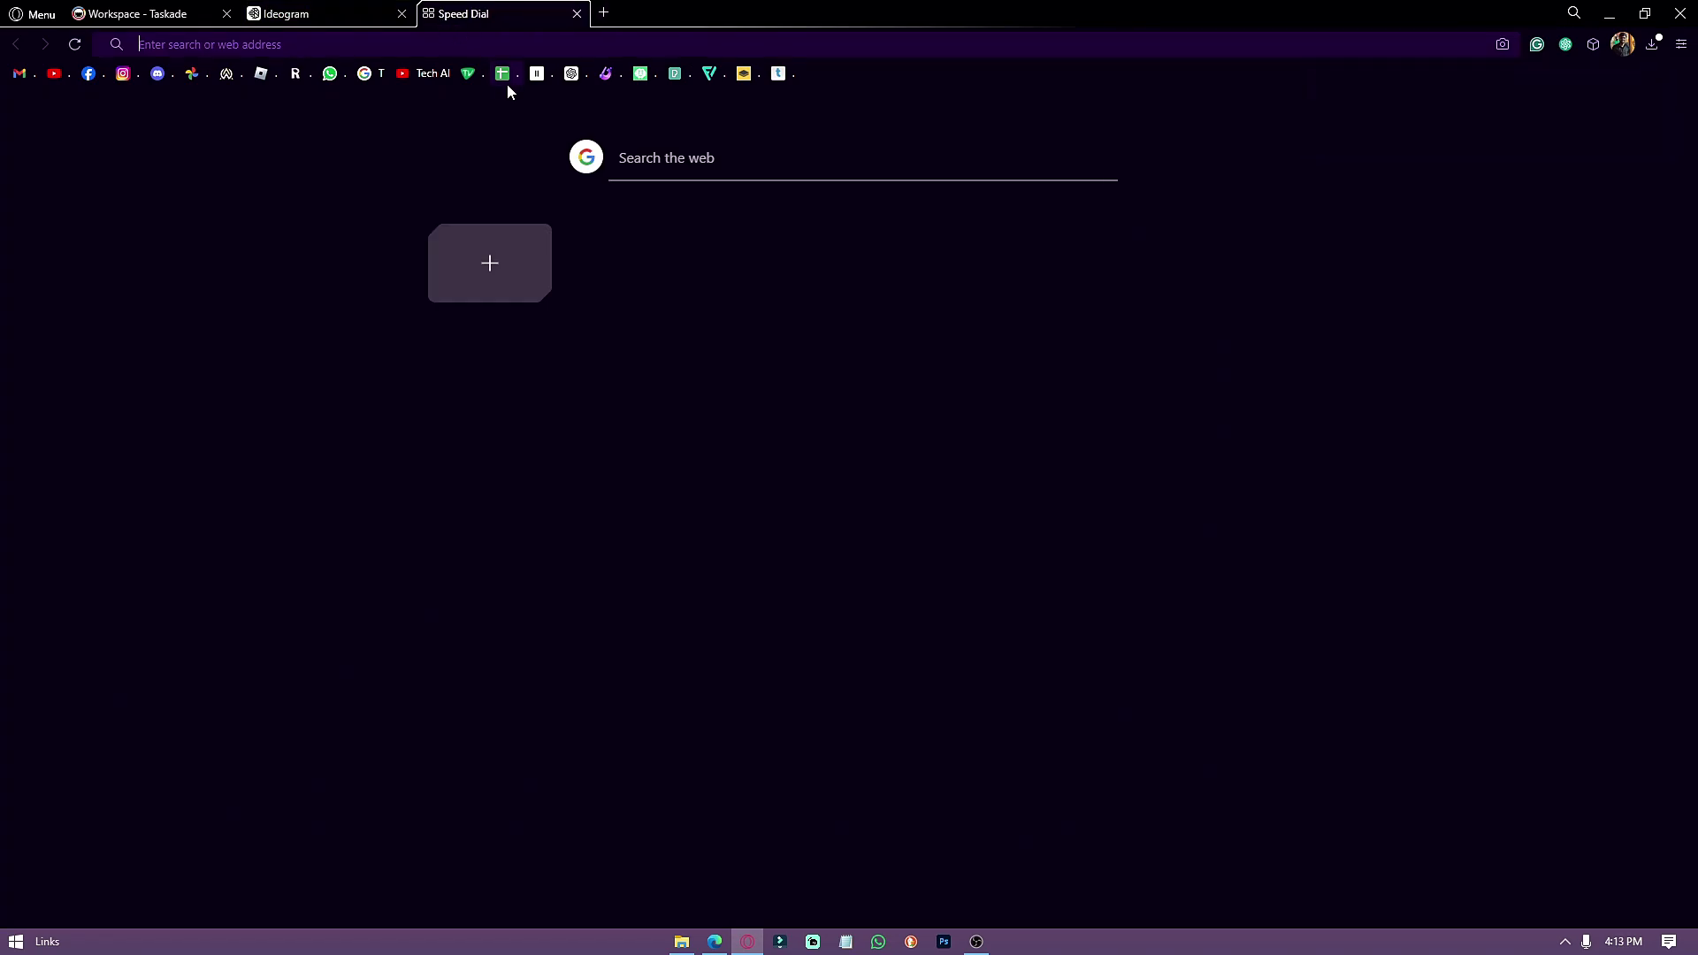
type("Canva")
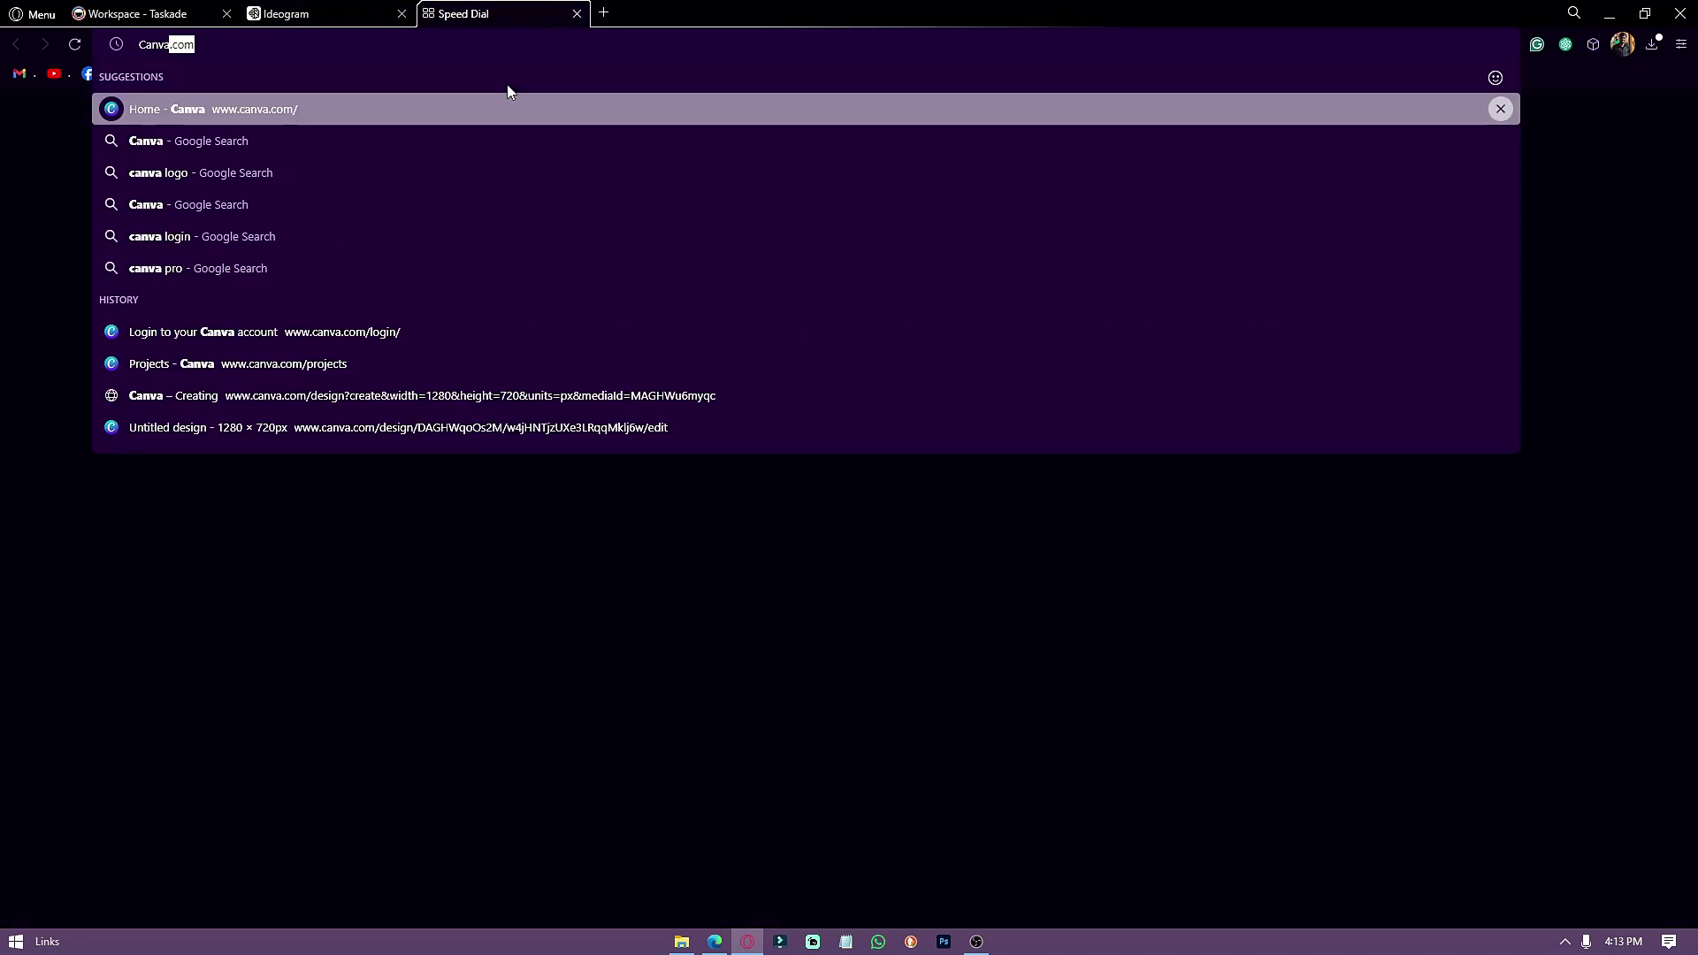
key("Return")
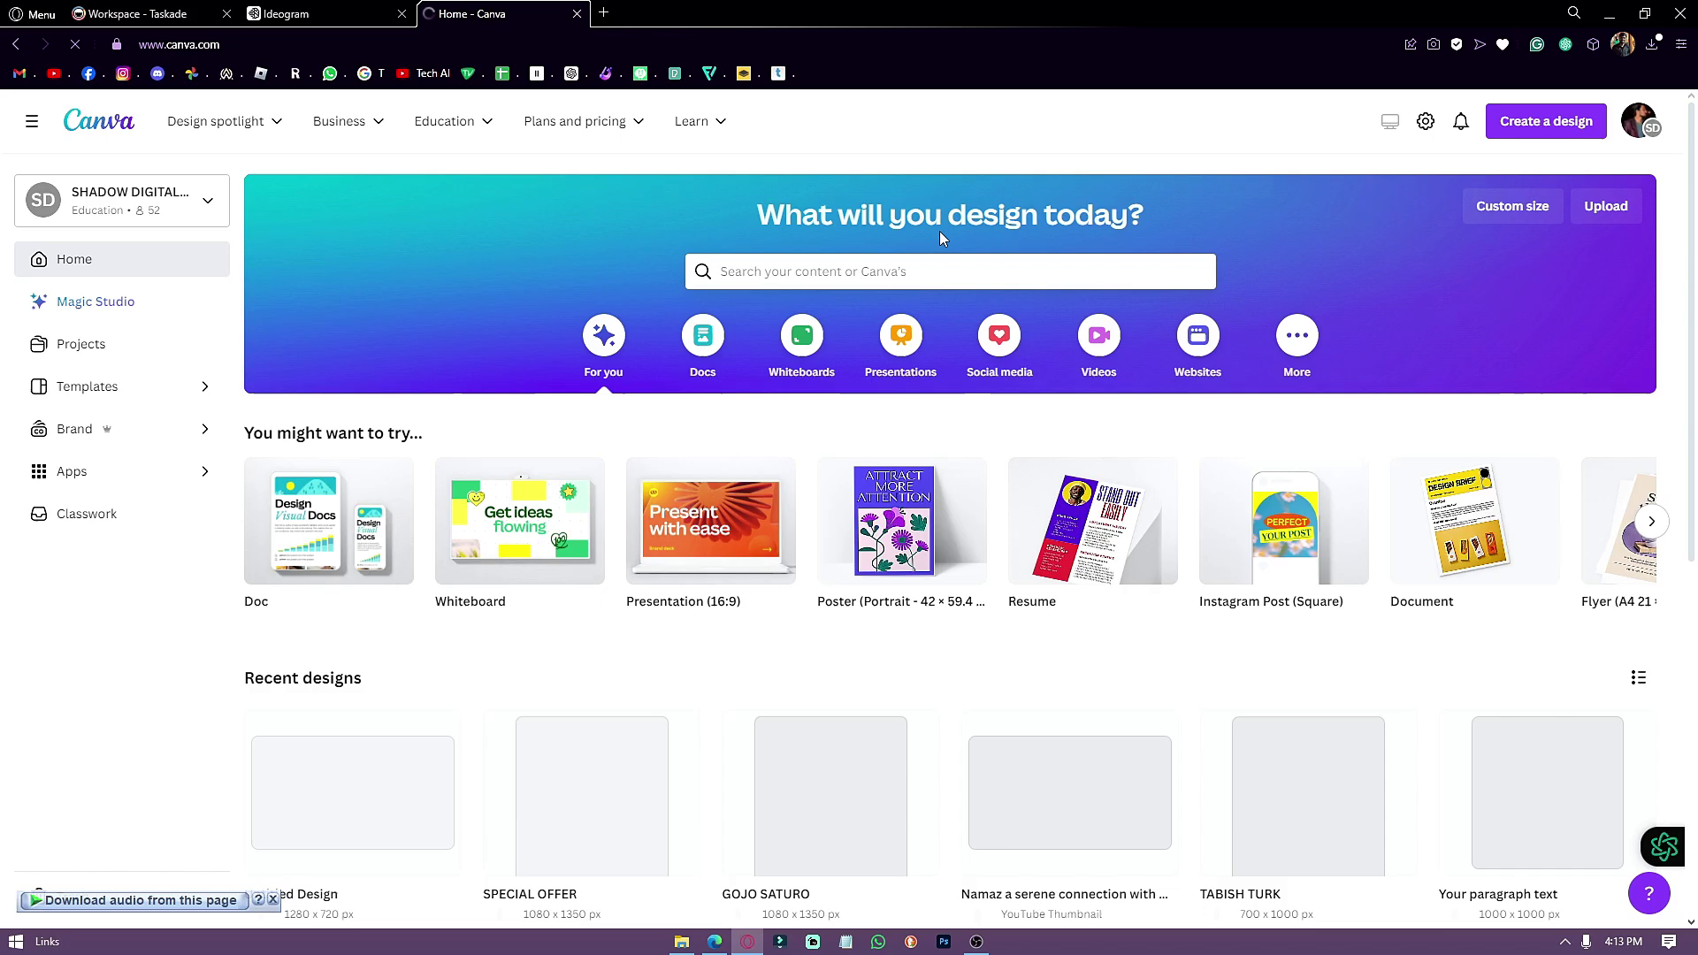
left_click(681, 940)
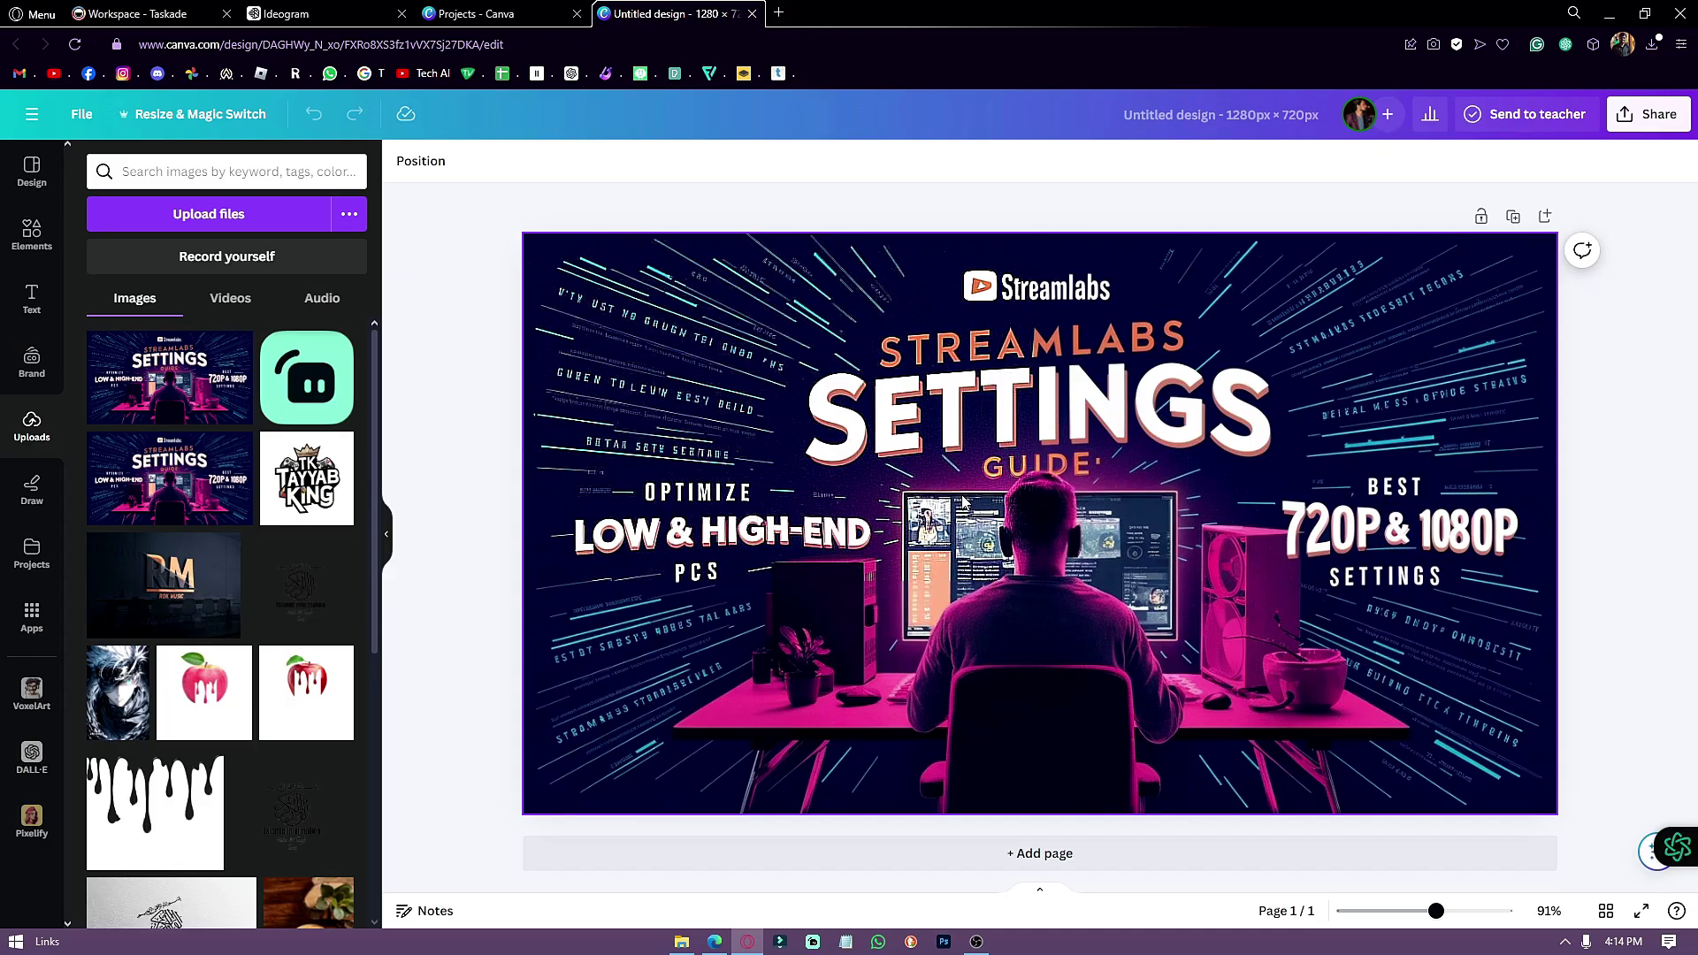
- Shrink the Streamlabs icon, place it beside the top Streamlabs text, and open sharing options
left_click_drag(851, 712, 1148, 419)
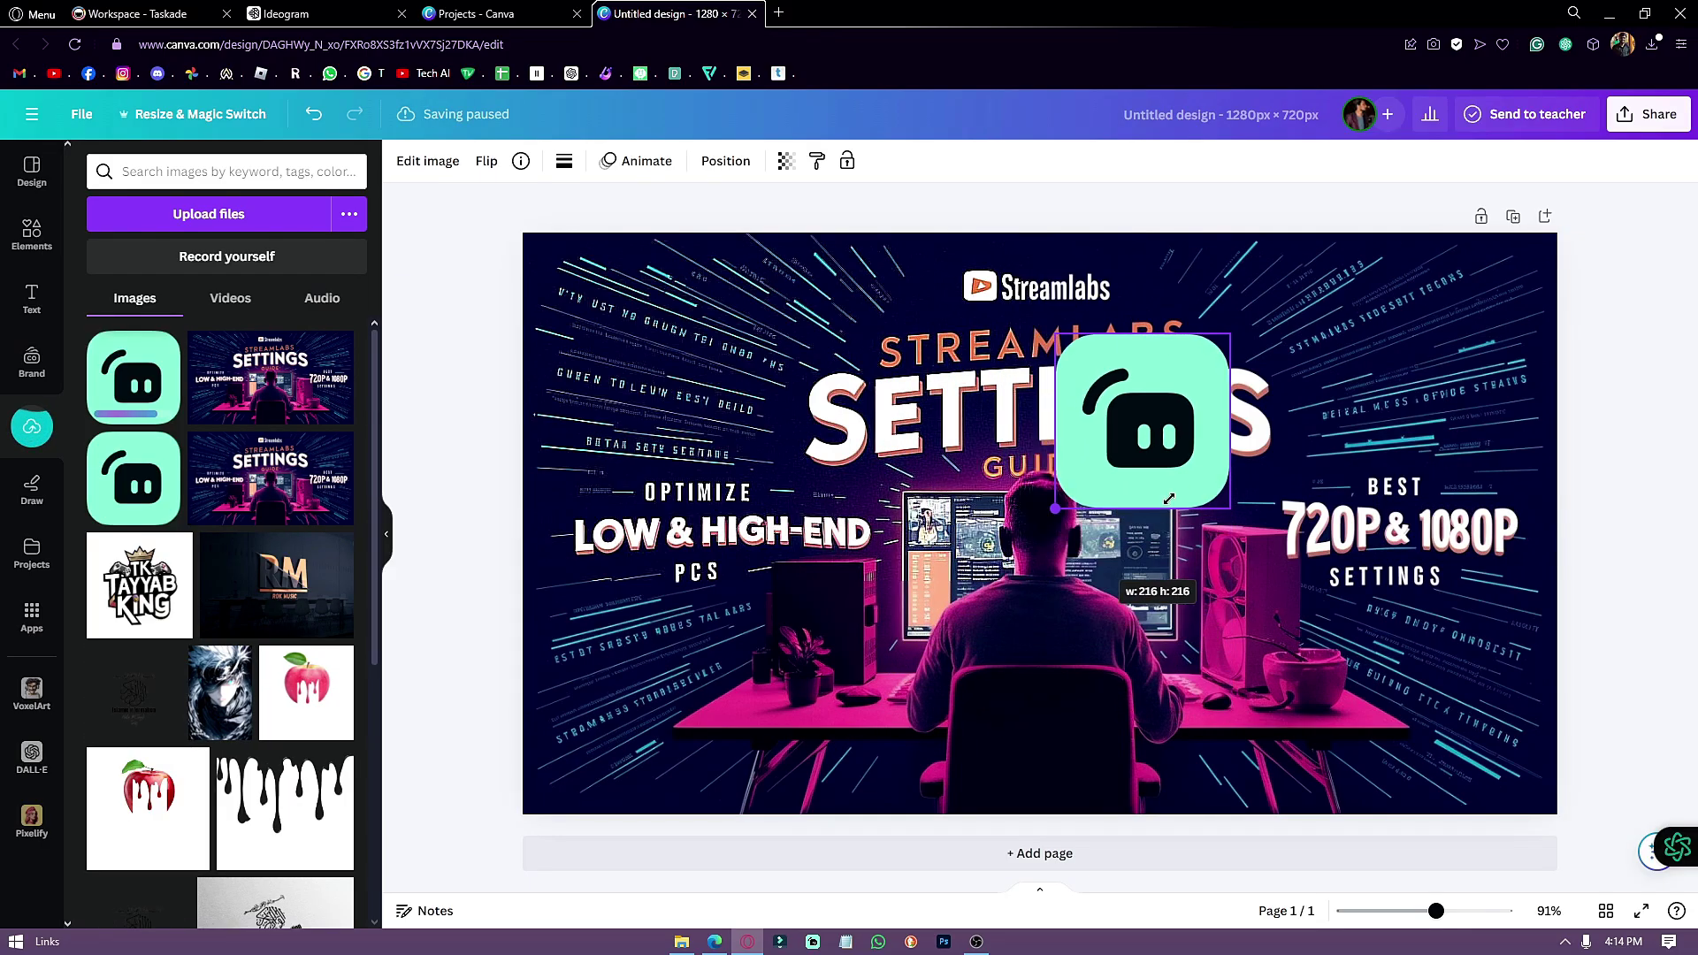
left_click_drag(1184, 353, 949, 263)
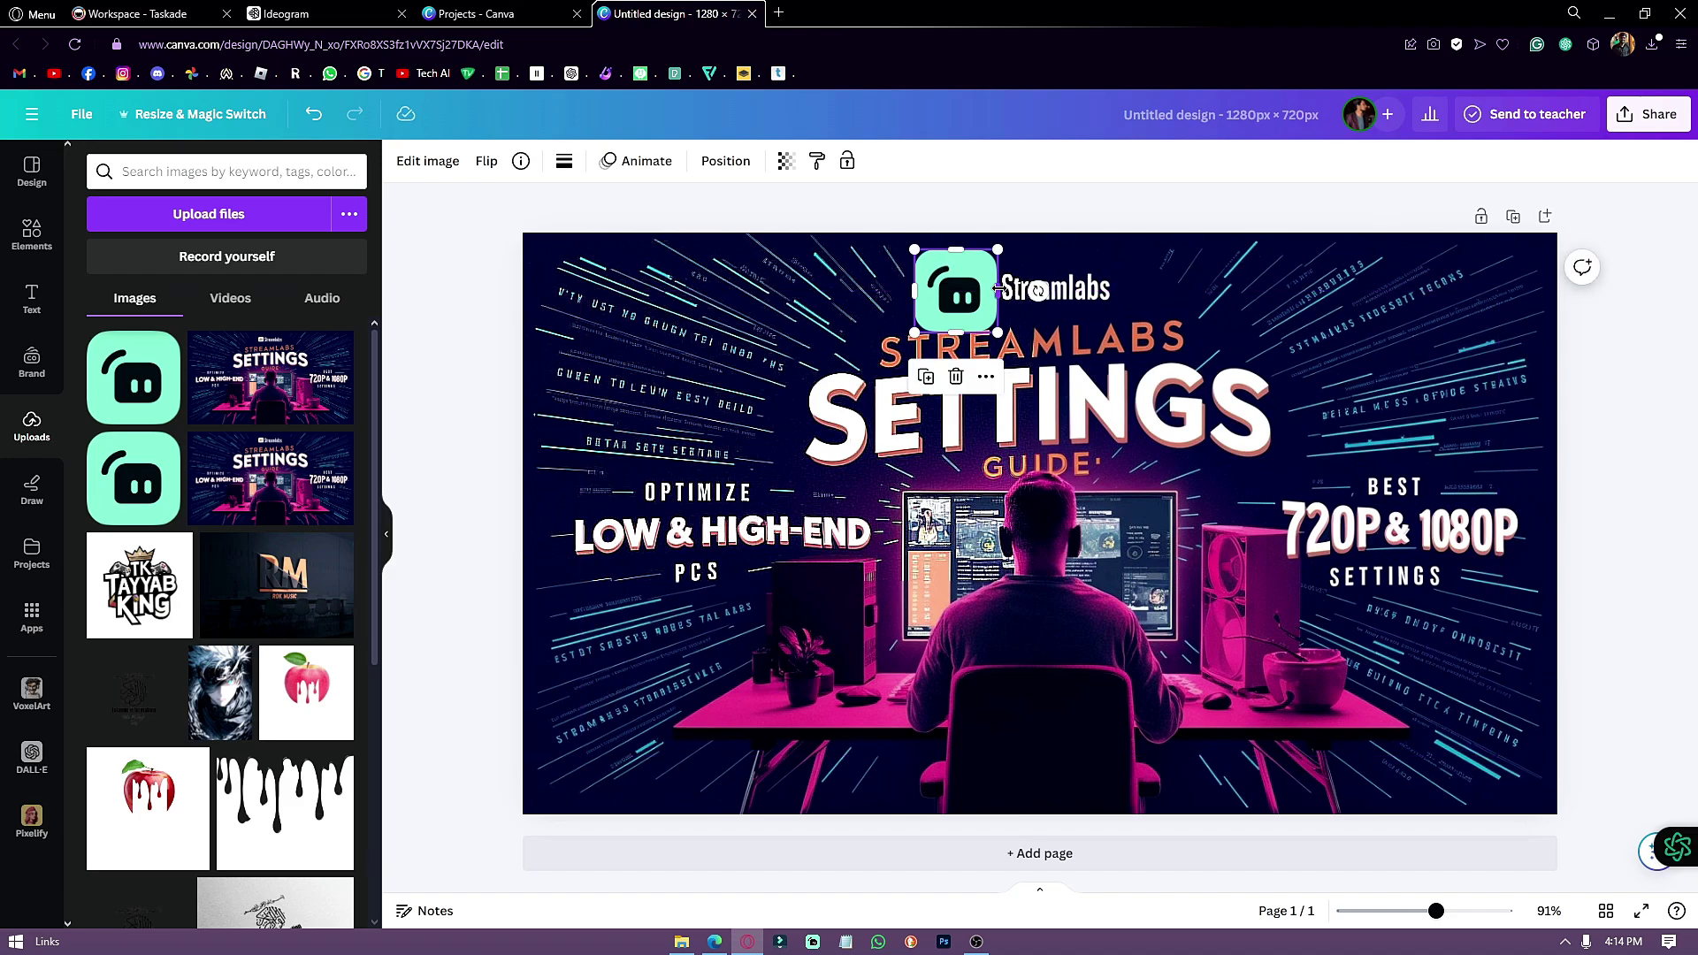
key("ctrl+z")
left_click(1650, 115)
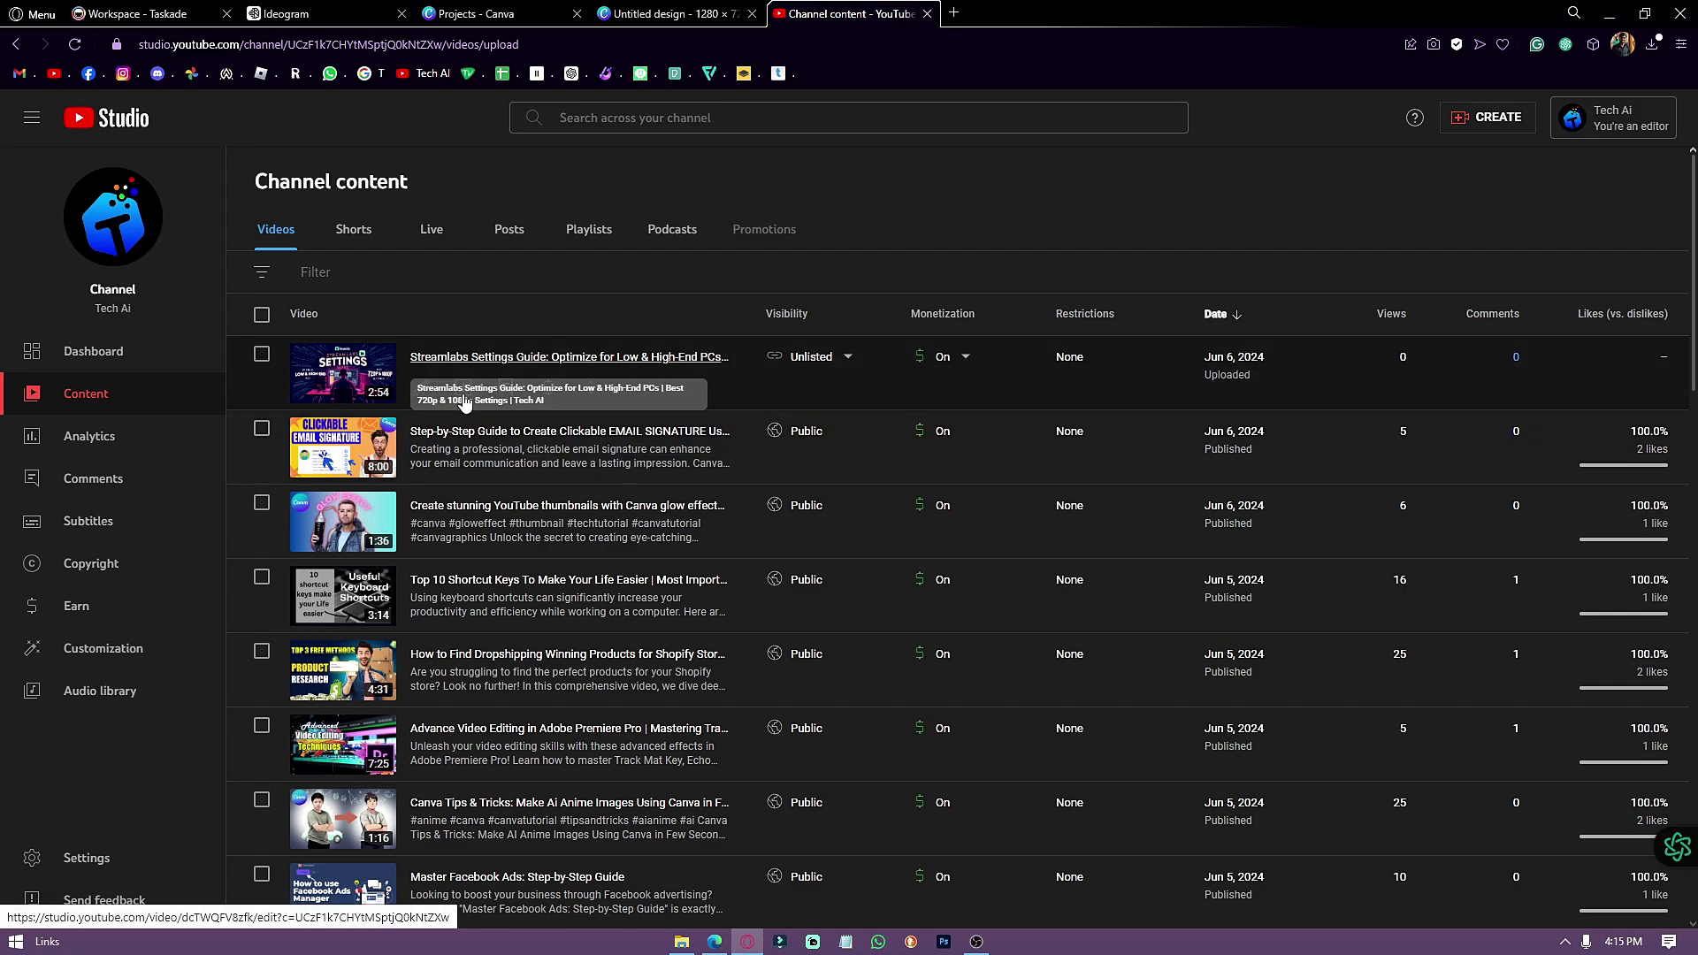
- Open the Streamlabs Settings Guide video's details page from the Content list
left_click(420, 388)
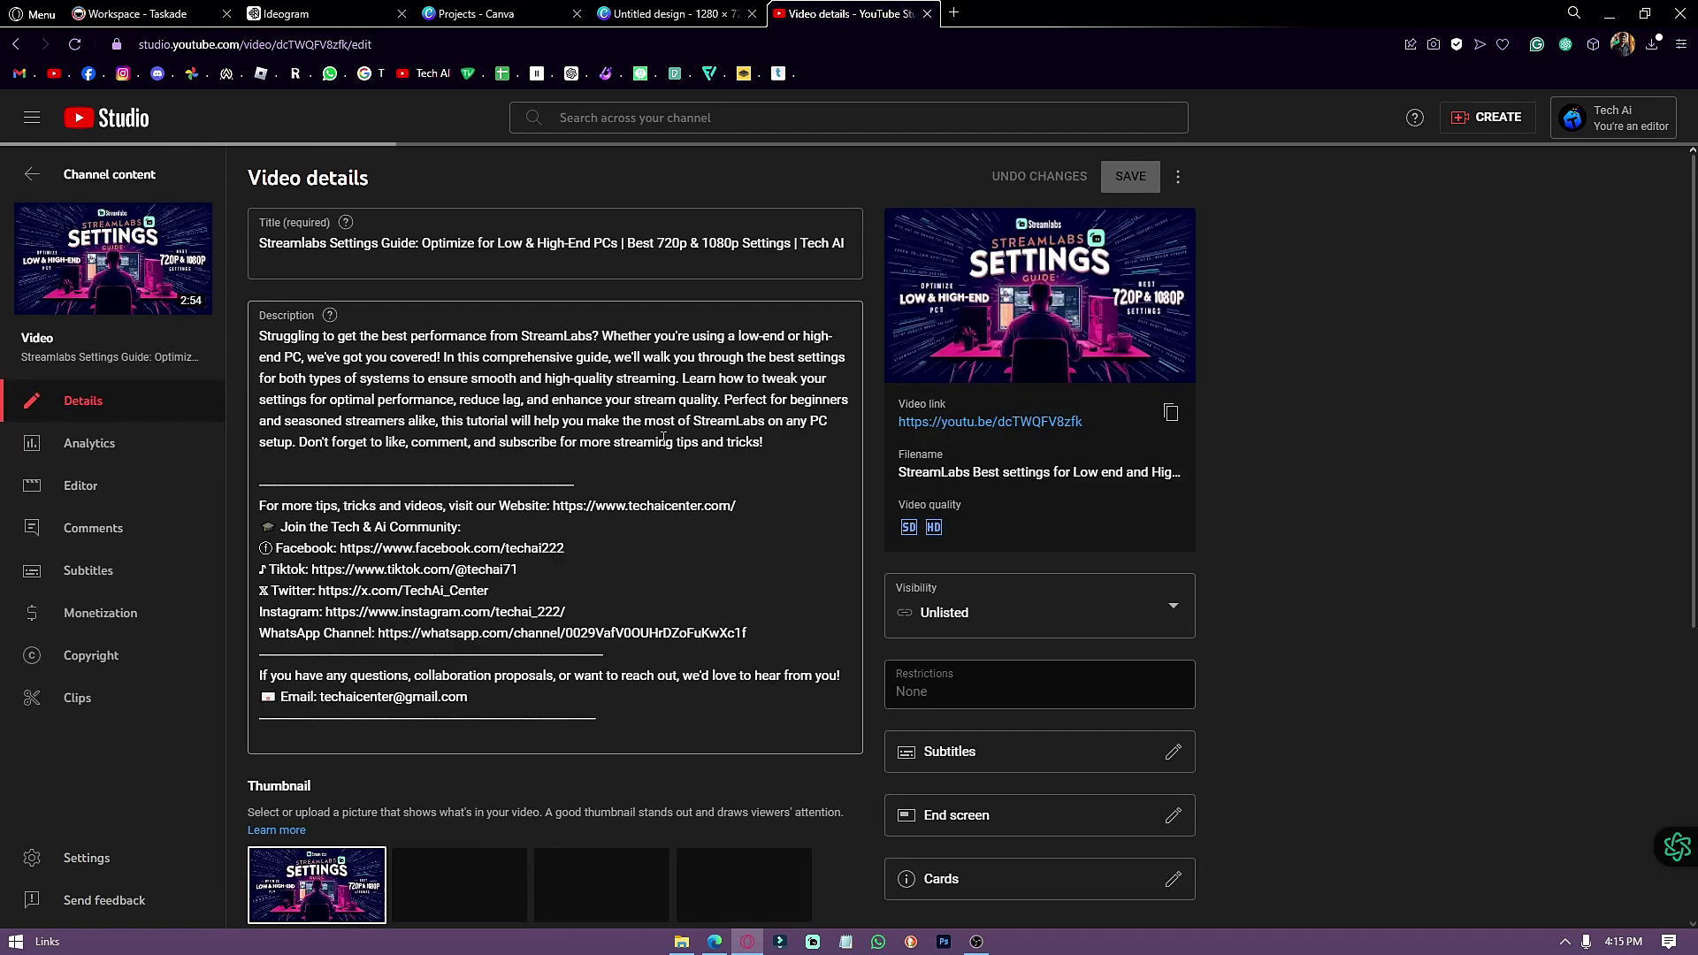
scroll(338, 536, "down", 3)
scroll(339, 536, "down", 1)
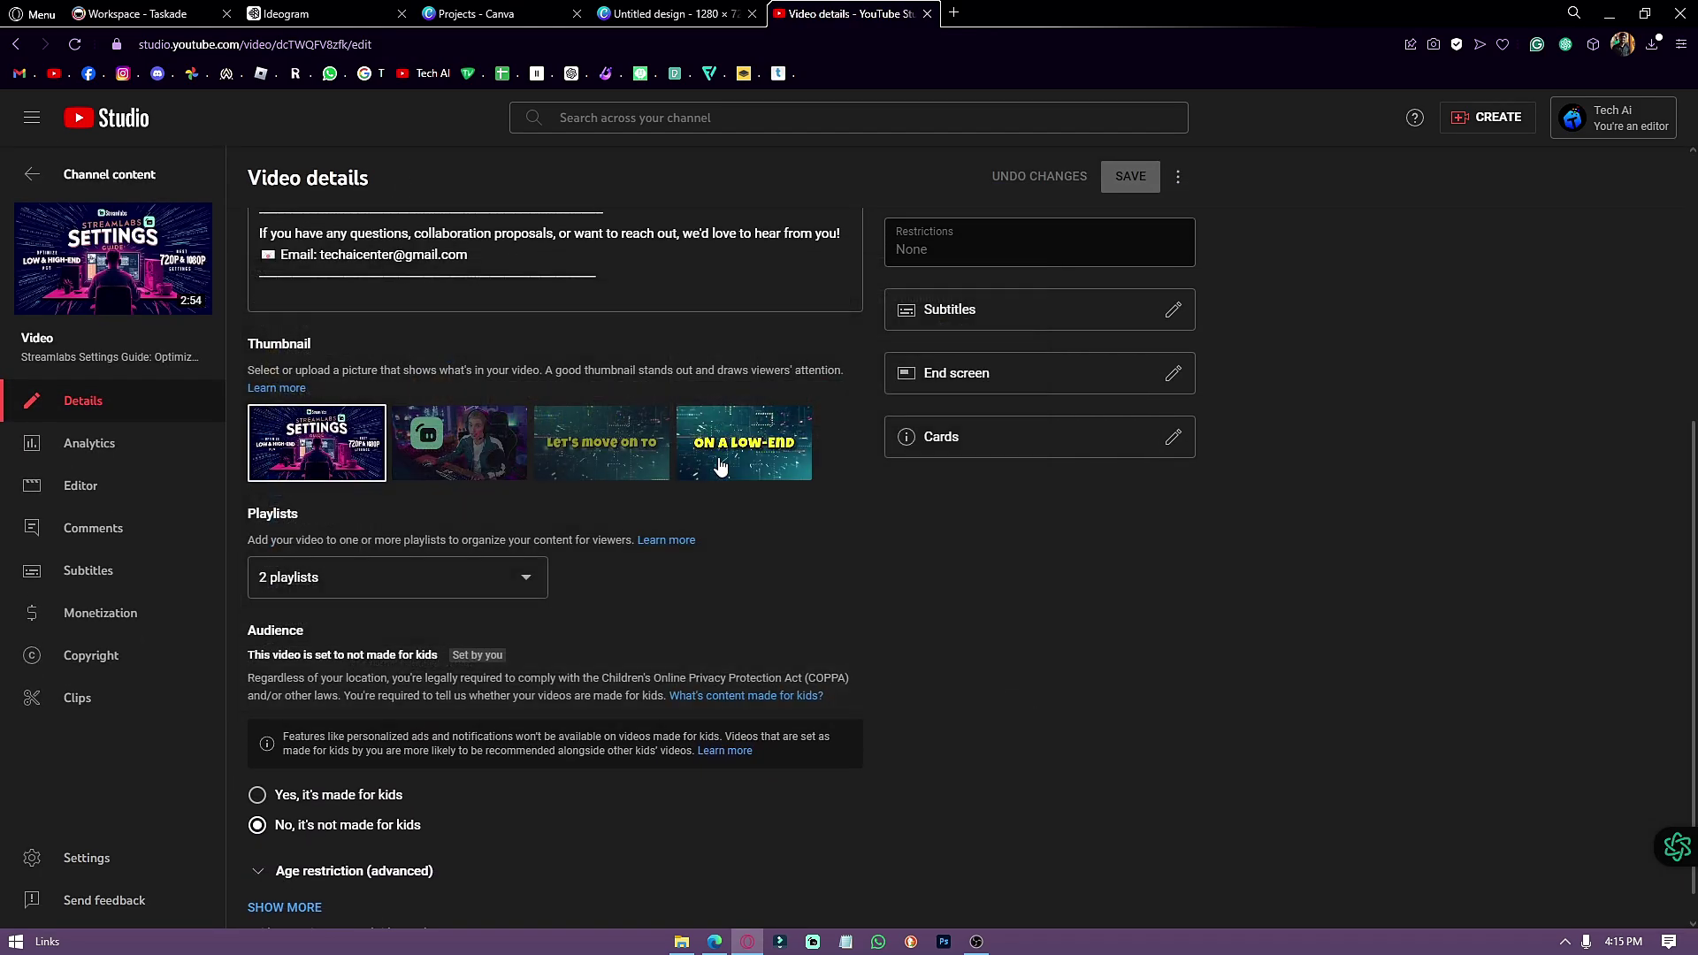
scroll(672, 604, "up", 5)
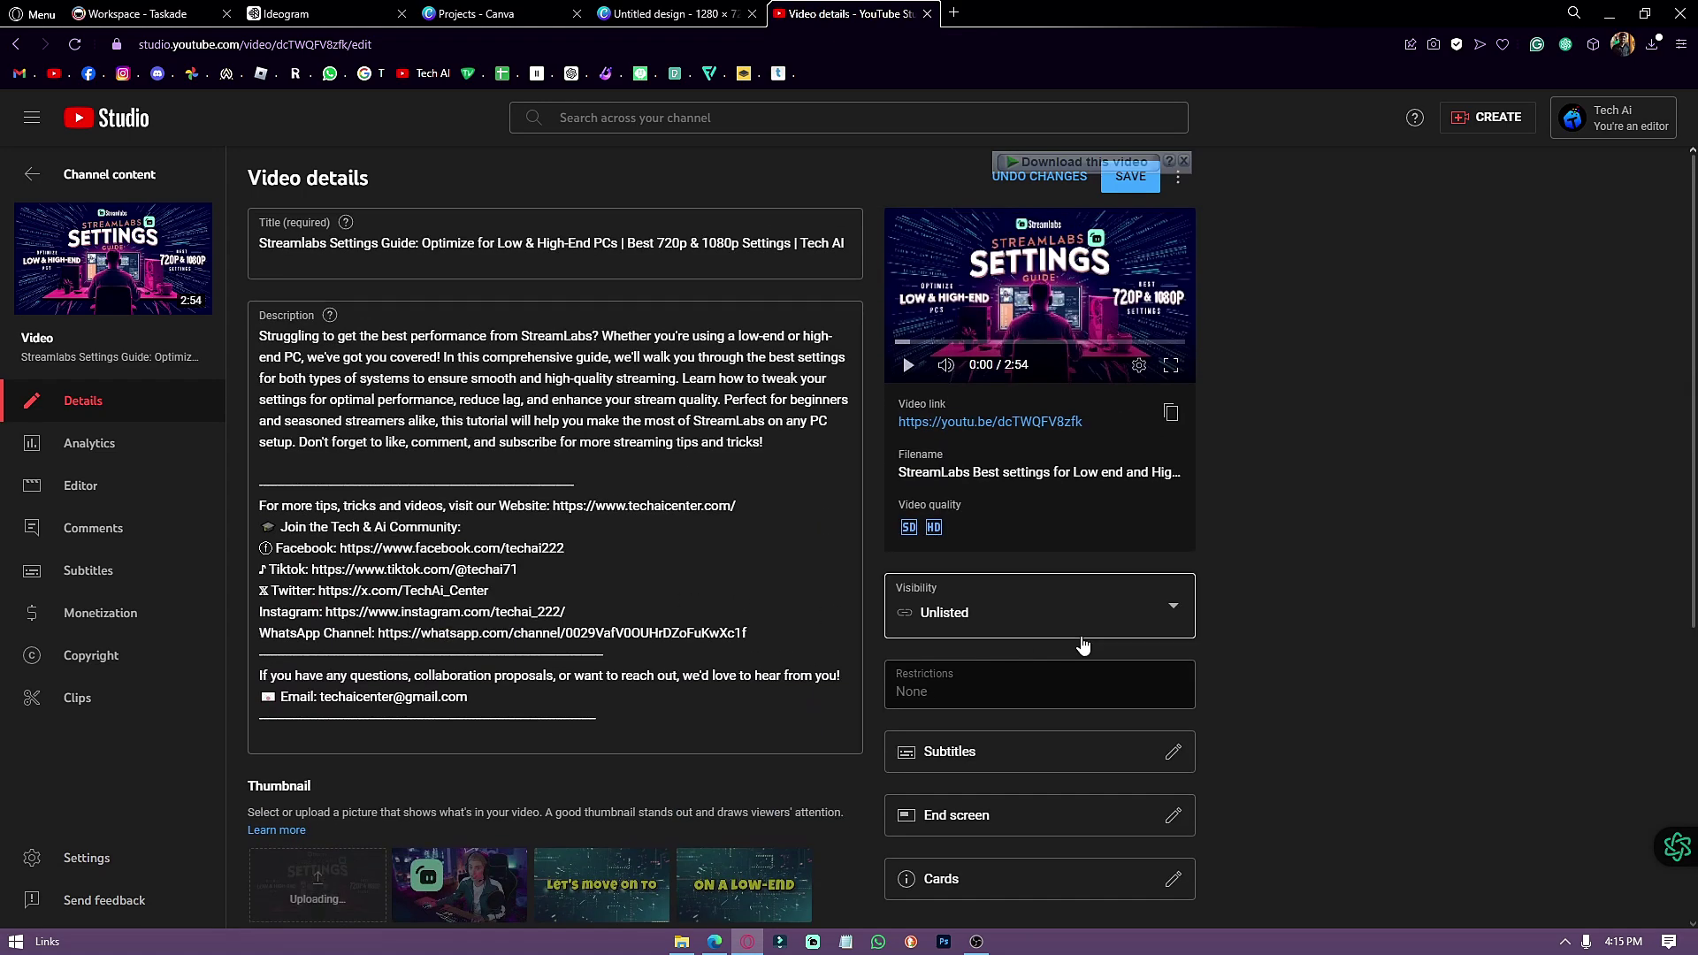